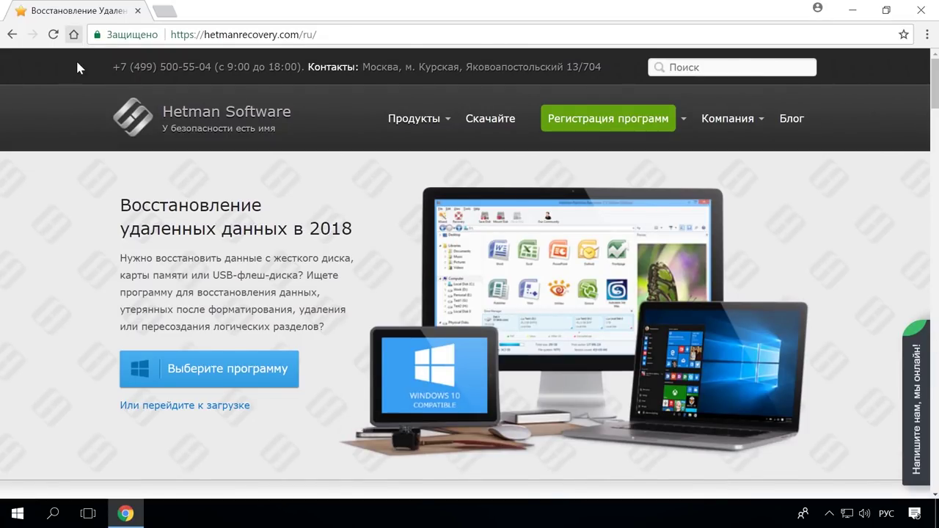
# - Open the Partition Recovery 2.8 product page from the company's program list and start the free download
pyautogui.scroll(-10, 81, 116)
pyautogui.scroll(-6, 81, 116)
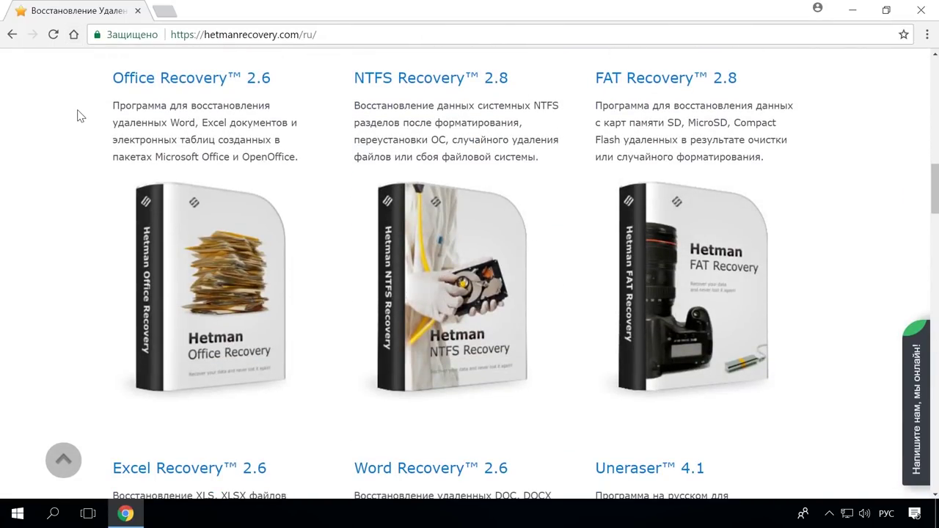
pyautogui.scroll(8, 81, 116)
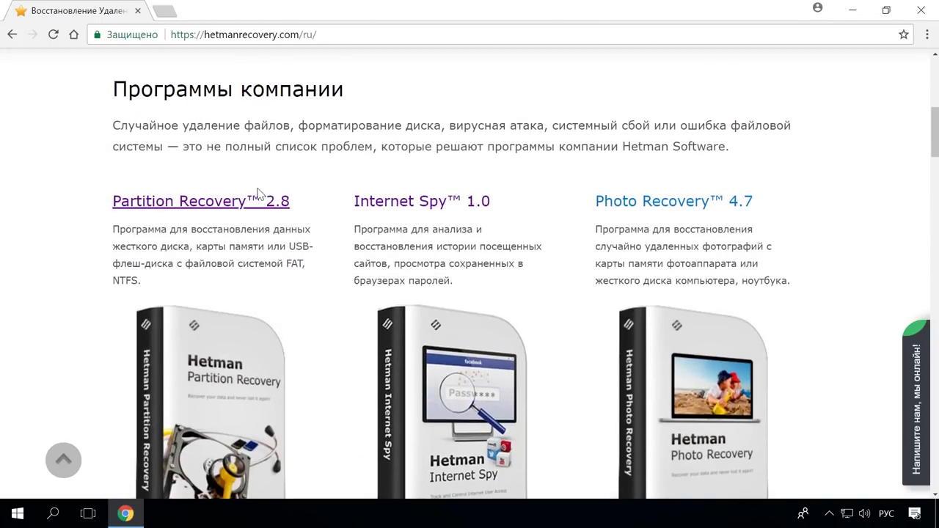
pyautogui.click(258, 195)
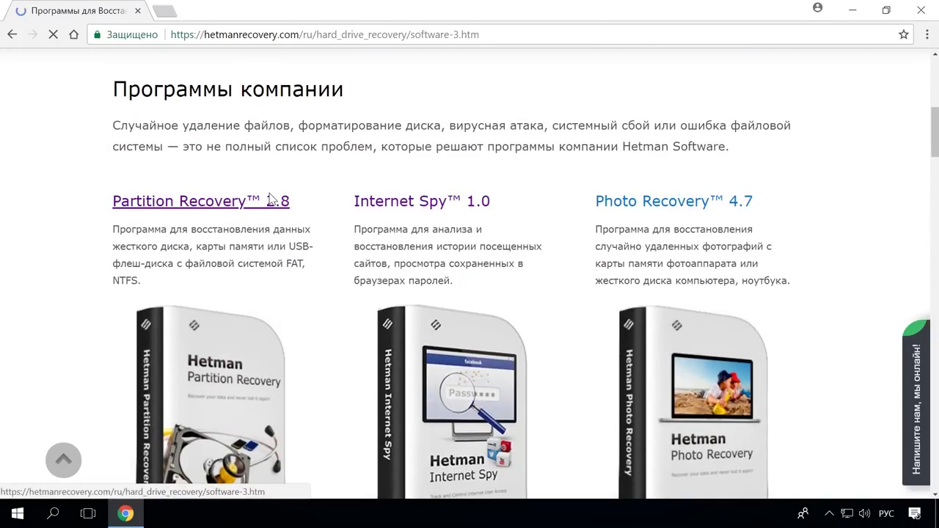
pyautogui.scroll(-3, 336, 203)
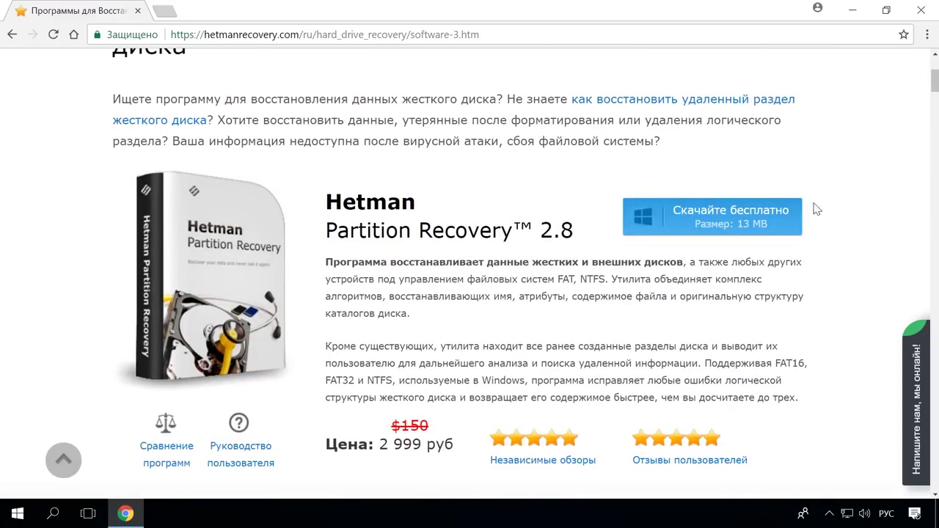
pyautogui.click(752, 219)
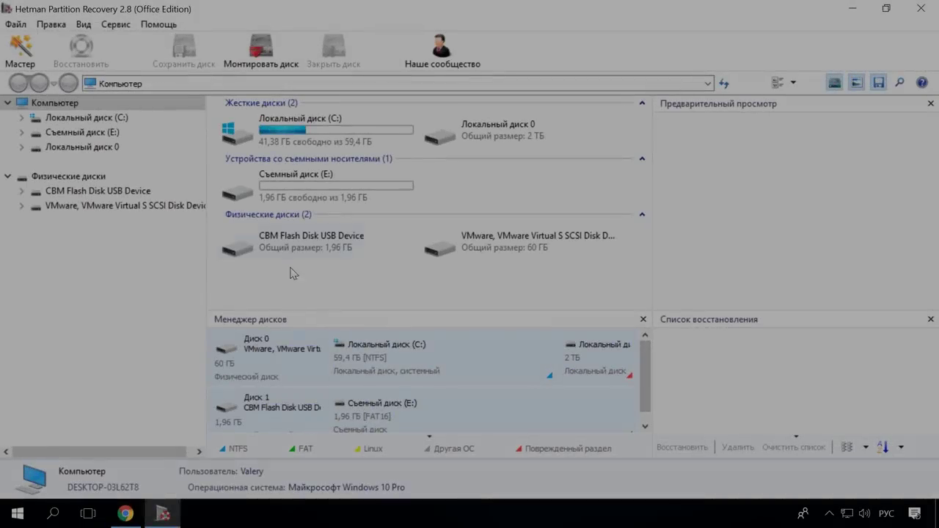
# - Switch to Hetman Partition Recovery and run a quick scan (Быстрое сканирование) of the removable disk (E:)
pyautogui.doubleClick(124, 135)
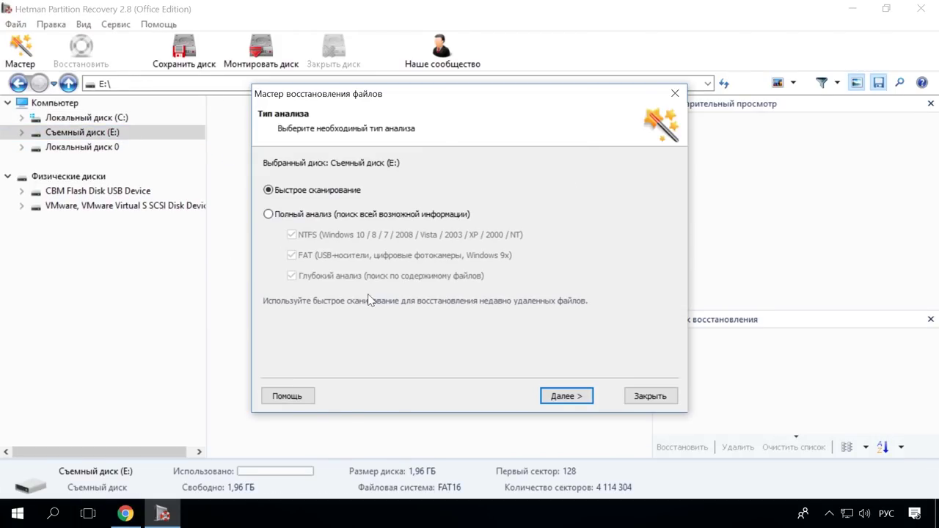
pyautogui.click(567, 397)
pyautogui.click(571, 399)
# - Preview the deleted flower picture, model-2436214_1920.jpg and the deleted Word document found on disk E:
pyautogui.scroll(-2, 558, 301)
pyautogui.click(275, 400)
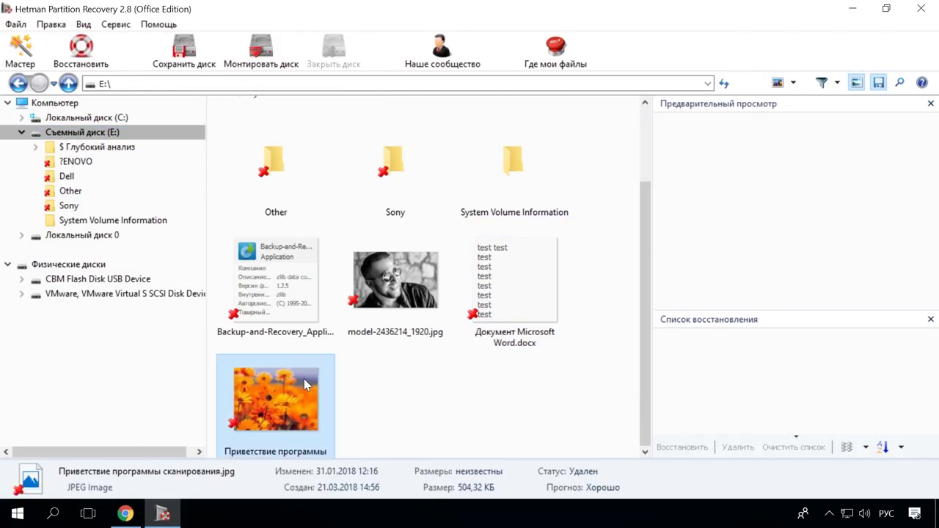
pyautogui.click(392, 283)
pyautogui.click(523, 294)
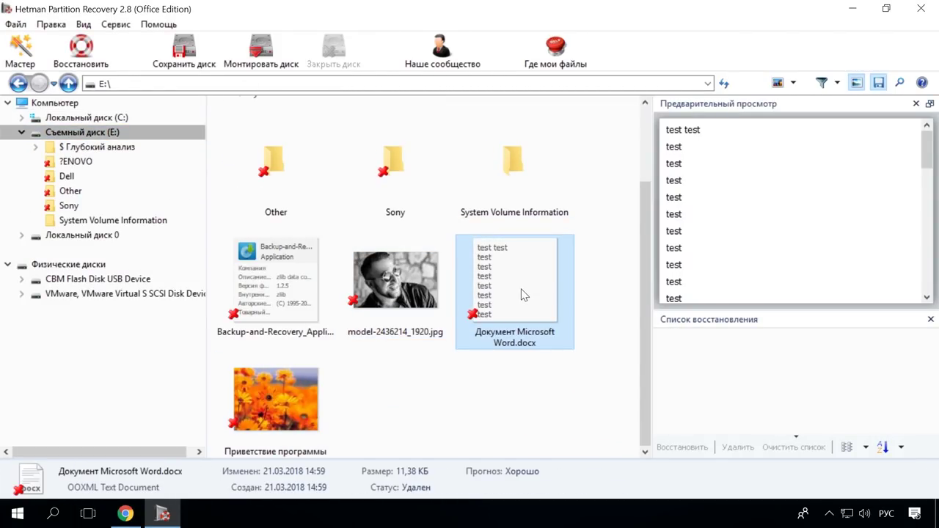
# - Start recovering the deleted image CB_Green_AssistVAIOButton.jpg from the Sony folder on disk E:
pyautogui.click(74, 206)
pyautogui.click(381, 168)
pyautogui.rightClick(381, 167)
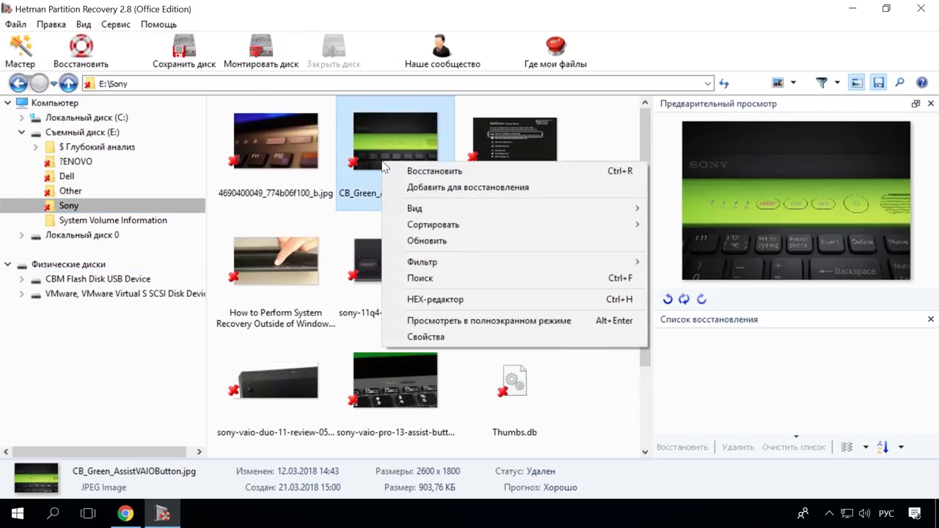
pyautogui.click(430, 170)
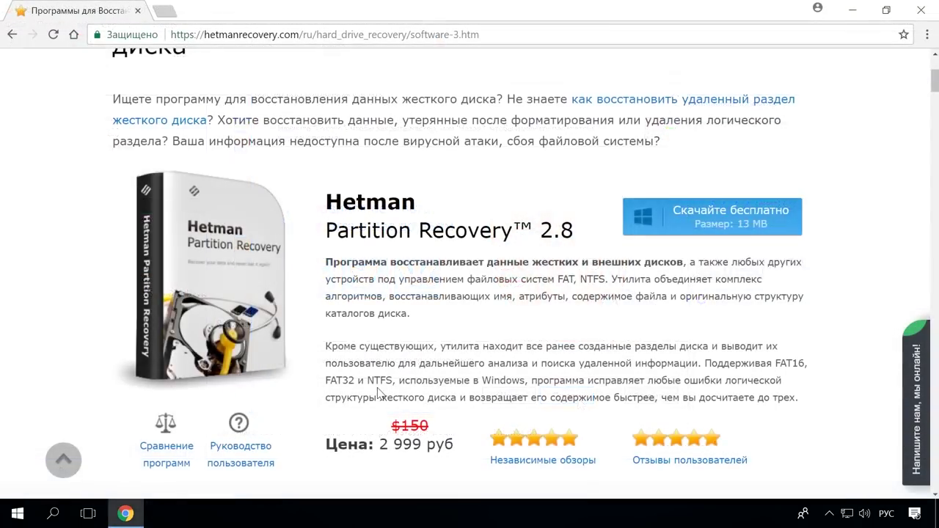
# - Switch back to the Hetman website in Chrome, open its blog and browse the list of articles
pyautogui.scroll(3, 650, 287)
pyautogui.click(790, 119)
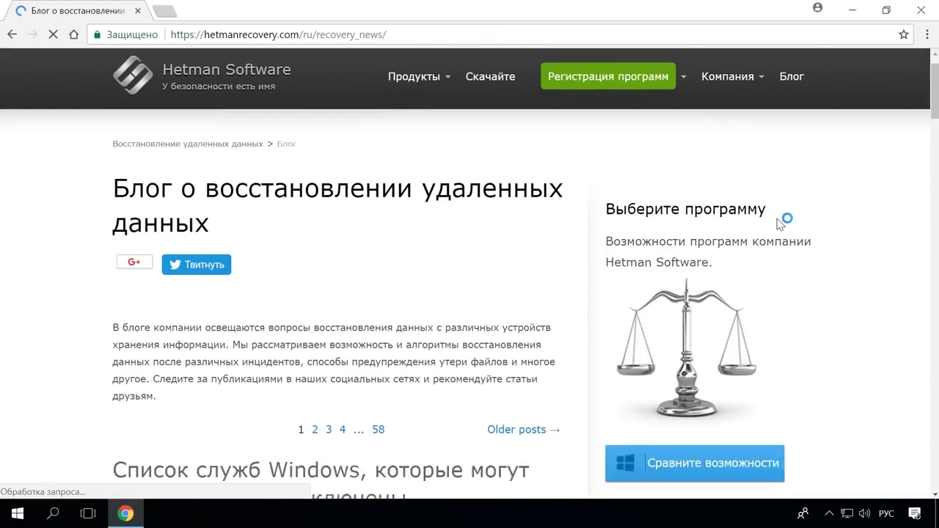
pyautogui.scroll(-15, 780, 220)
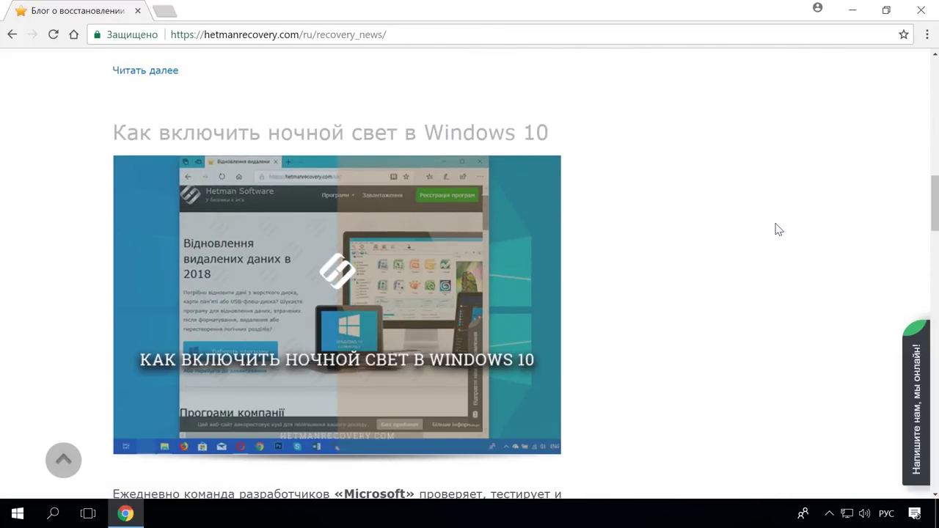
pyautogui.scroll(-10, 779, 229)
pyautogui.scroll(-6, 778, 228)
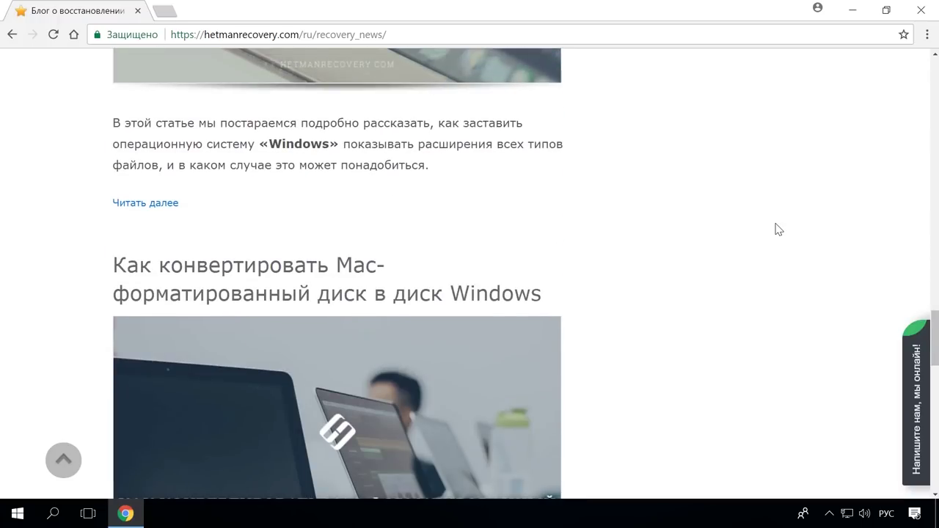
# - Look through the blog article on converting a Mac-formatted disk to a Windows disk and open the site's online chat
pyautogui.click(504, 148)
pyautogui.scroll(-12, 540, 191)
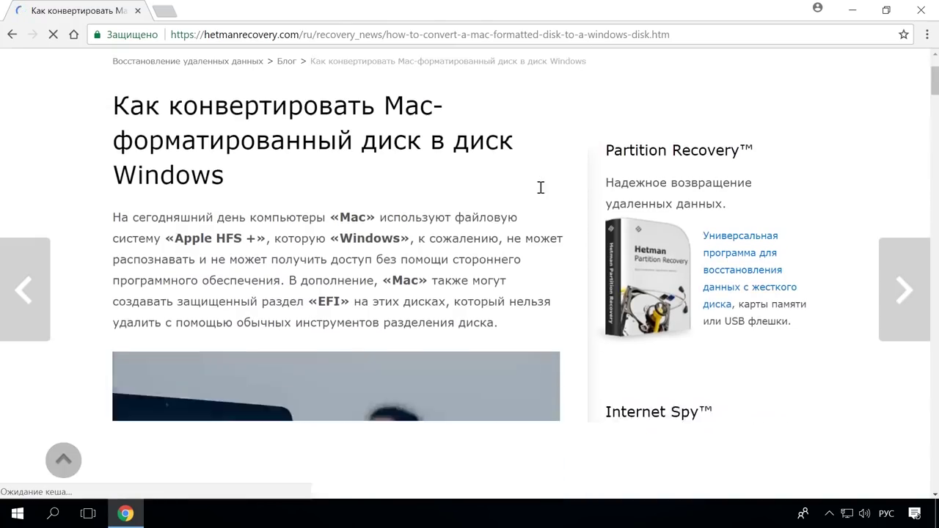
pyautogui.scroll(-10, 544, 197)
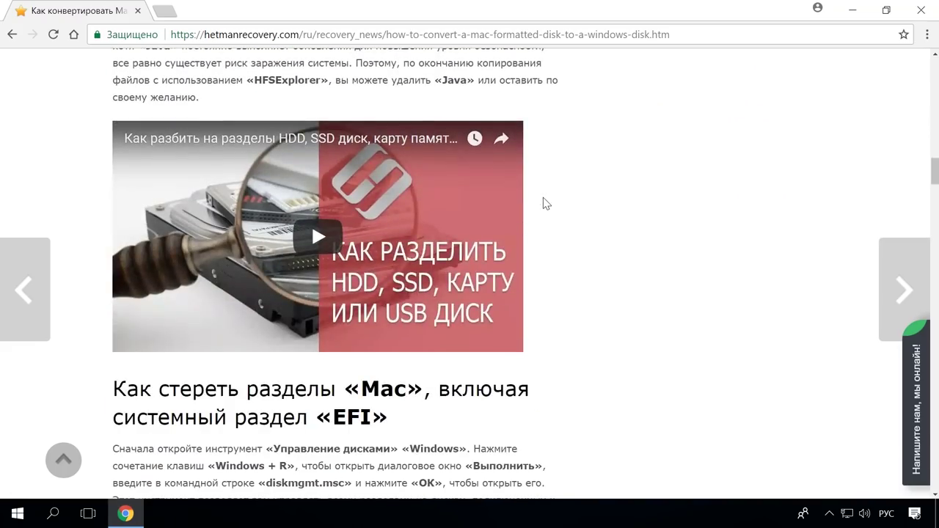
pyautogui.click(913, 398)
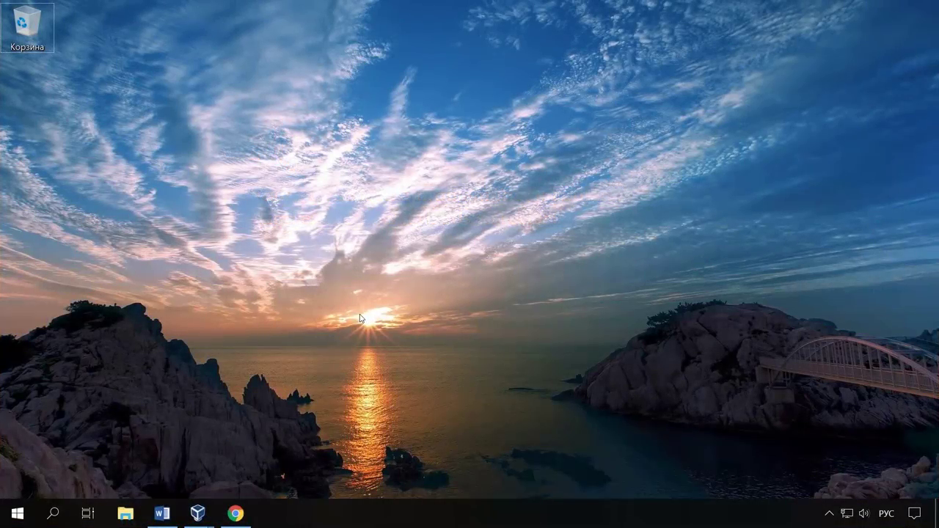
# - Switch to Chrome, review the tool list on the Hiren's BootCD PE download page and download HBCD_PE_x64.iso
pyautogui.click(233, 481)
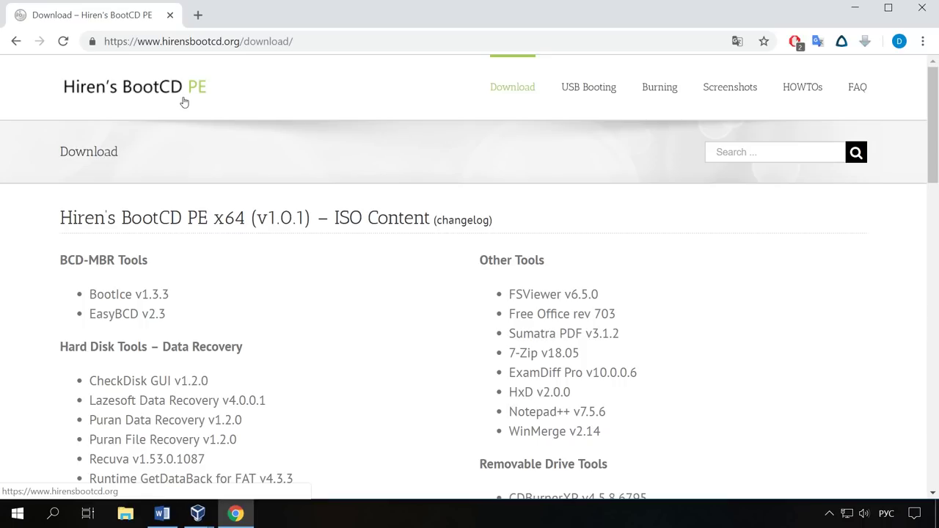
pyautogui.scroll(-3, 264, 344)
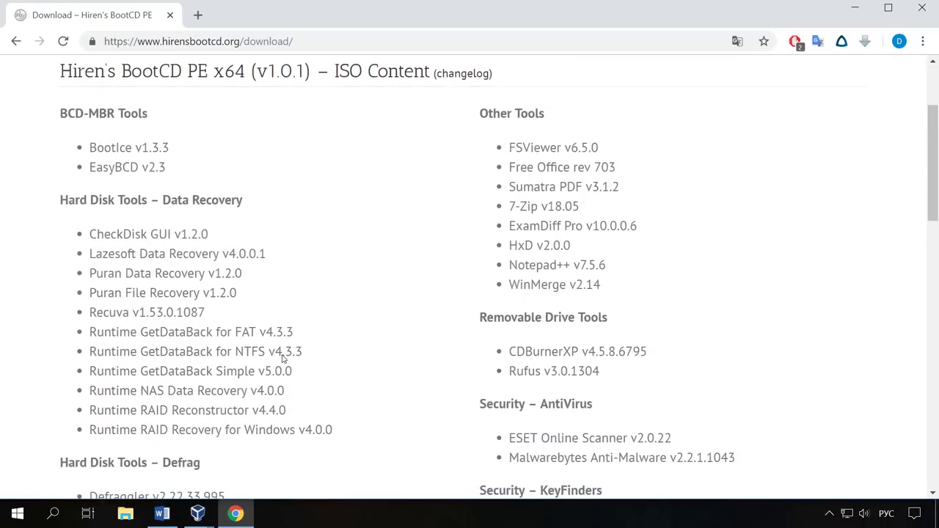
pyautogui.scroll(-4, 283, 356)
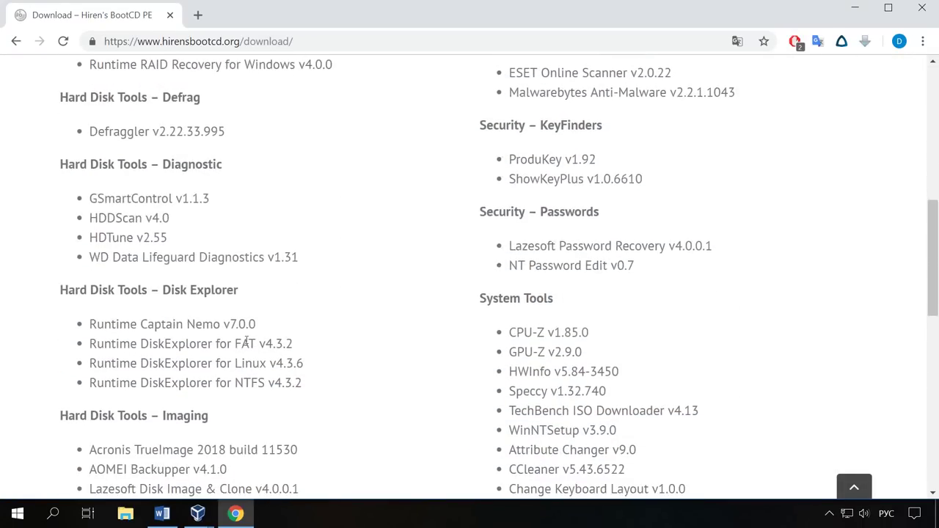
pyautogui.scroll(-5, 299, 319)
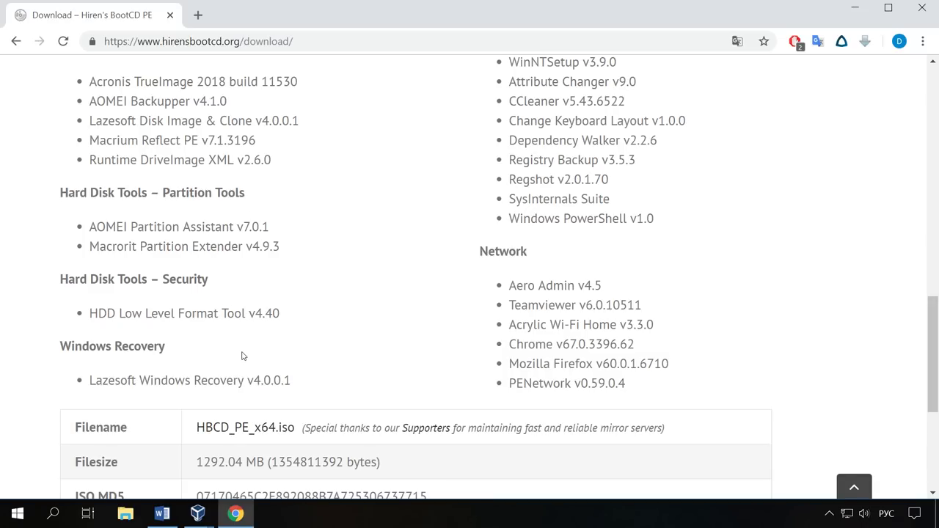
pyautogui.scroll(-1, 243, 358)
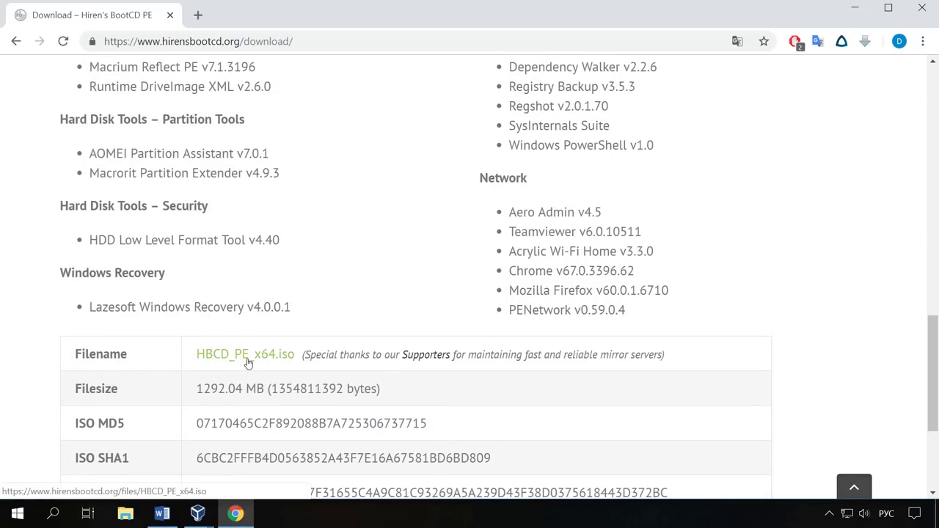
pyautogui.click(249, 360)
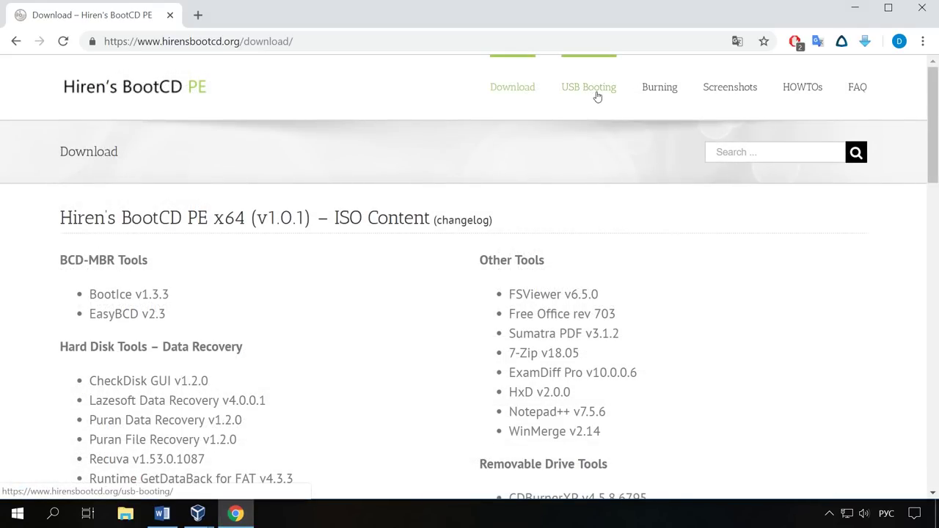
# - Open the USB Booting page of the Hiren's BootCD PE site and review the ISO2USB instructions
pyautogui.click(592, 93)
pyautogui.scroll(-5, 162, 357)
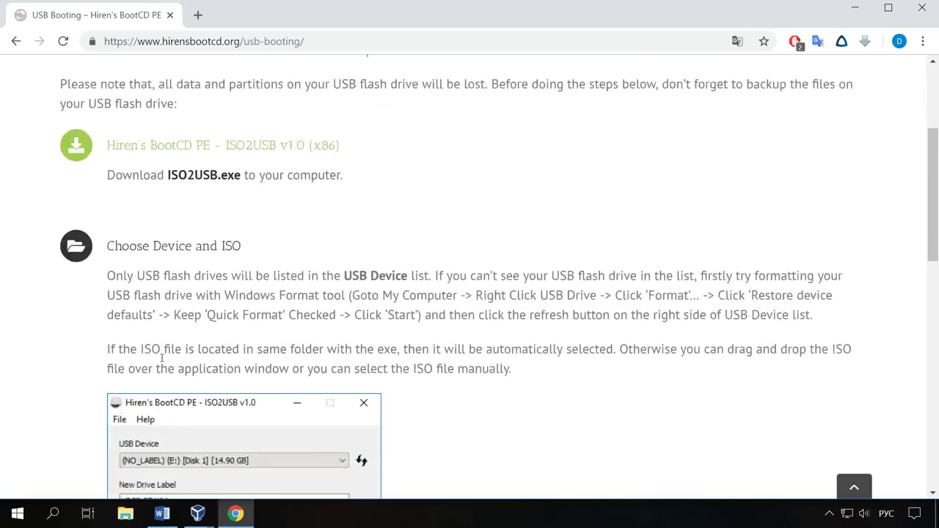
pyautogui.scroll(-5, 271, 271)
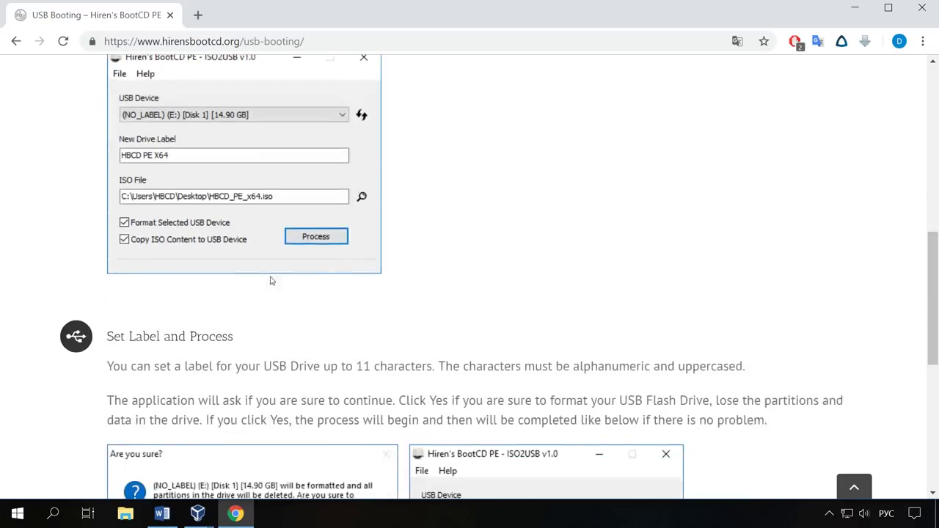
pyautogui.scroll(5, 273, 303)
pyautogui.scroll(5, 273, 303)
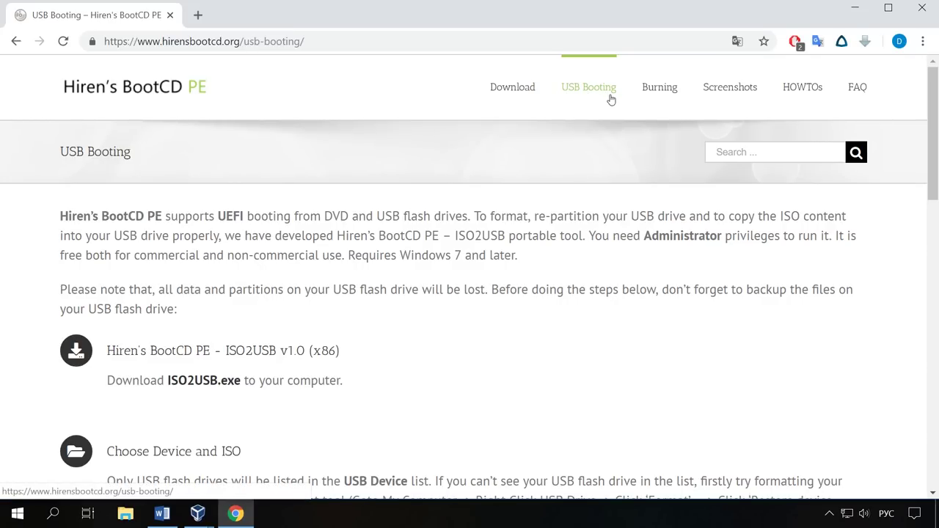
# - Download ISO2USB.exe from the USB Booting page and launch it
pyautogui.click(195, 386)
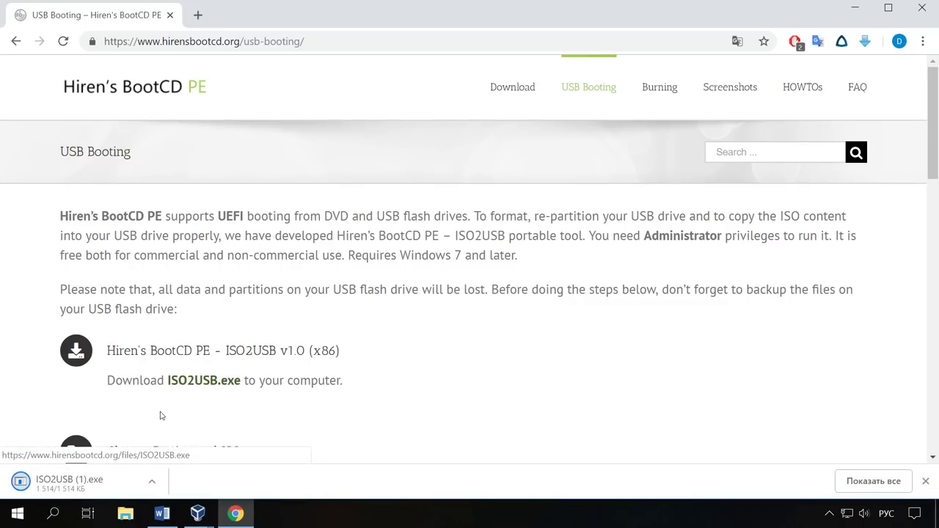
pyautogui.click(108, 489)
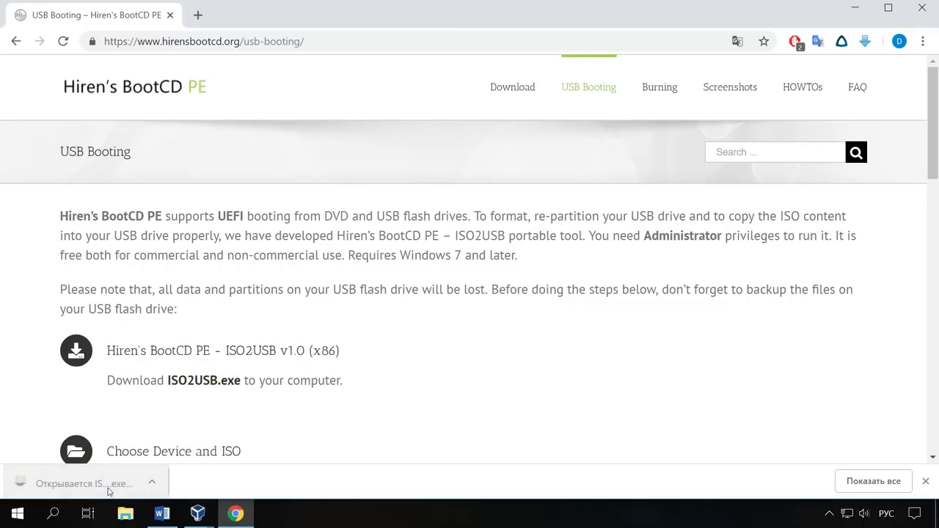
pyautogui.click(272, 515)
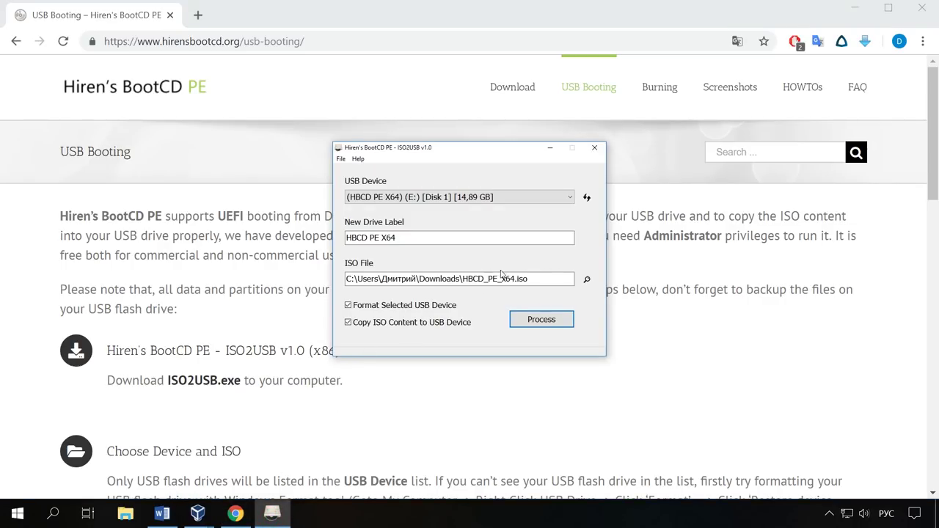
# - Write HBCD_PE_x64.iso to the 14,89 GB USB drive (E:) with ISO2USB, confirming that the drive may be formatted
pyautogui.click(499, 200)
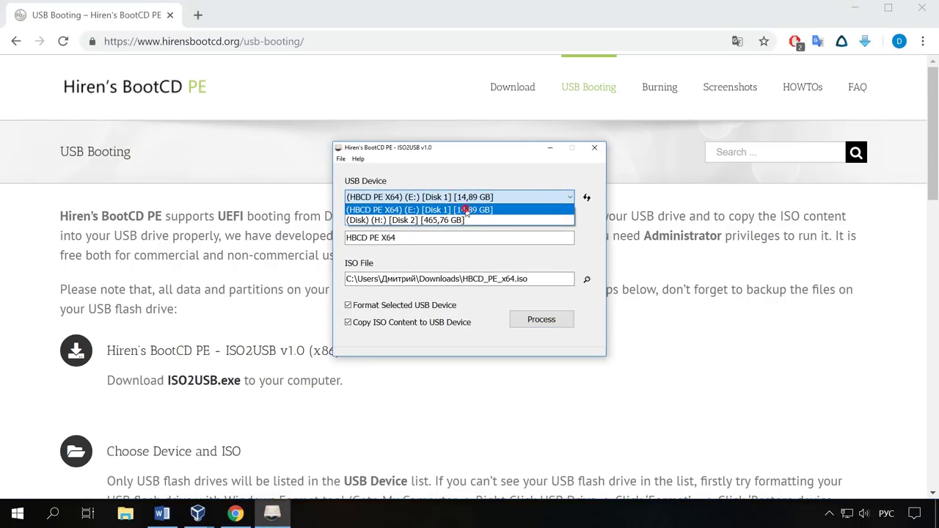
pyautogui.click(466, 210)
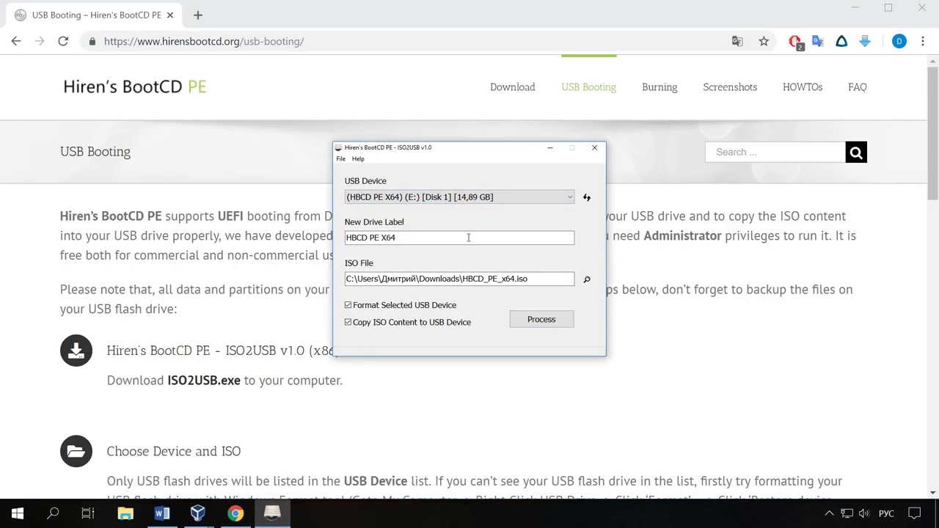
pyautogui.click(586, 279)
pyautogui.click(449, 242)
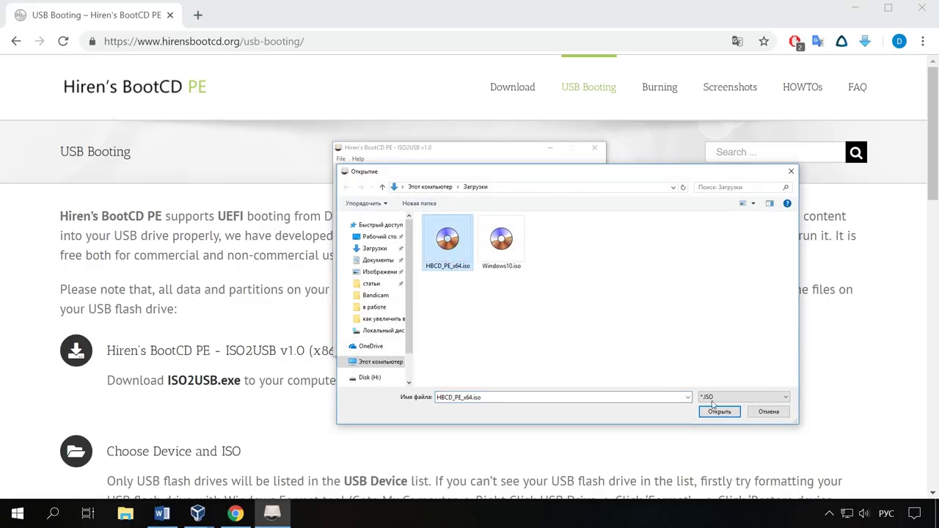
pyautogui.click(719, 412)
pyautogui.click(559, 327)
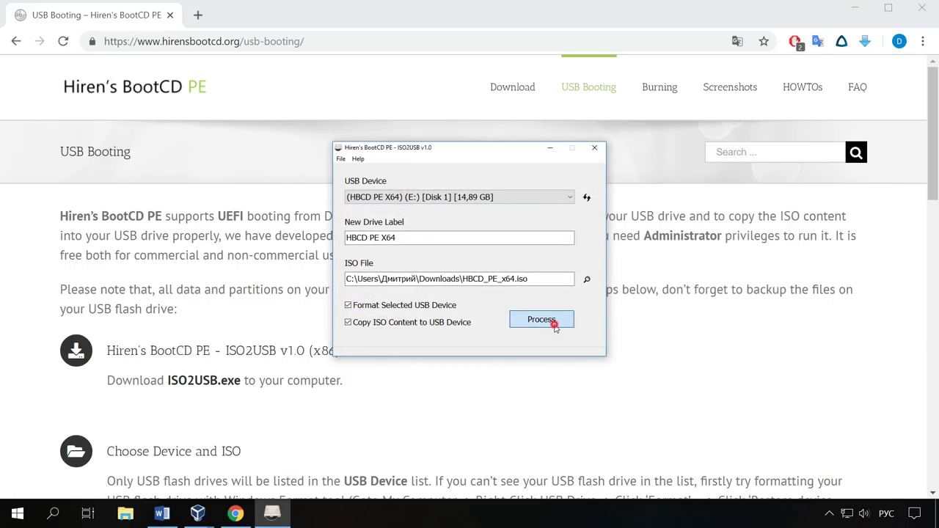
pyautogui.click(505, 289)
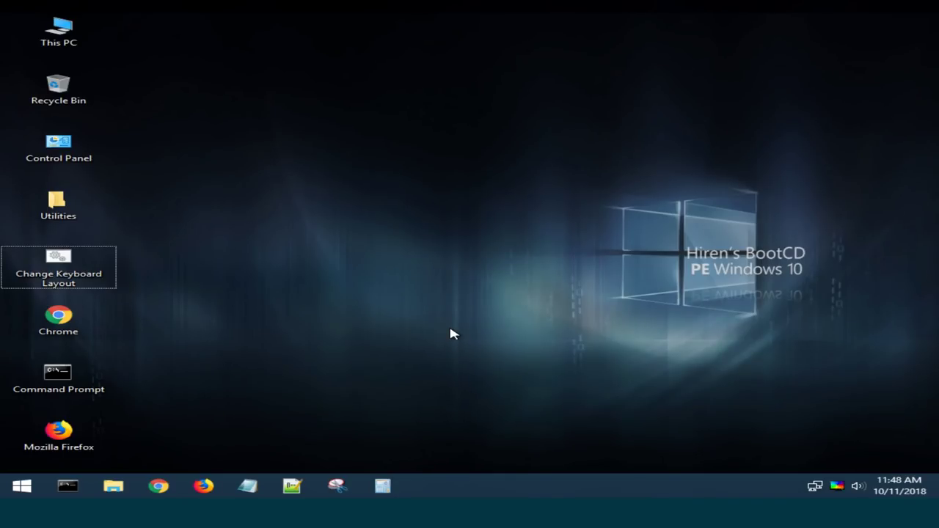
# - In the booted Hiren's BootCD PE desktop, open the Diagnostic folder under Utilities, Hard Disk Tools
pyautogui.doubleClick(75, 216)
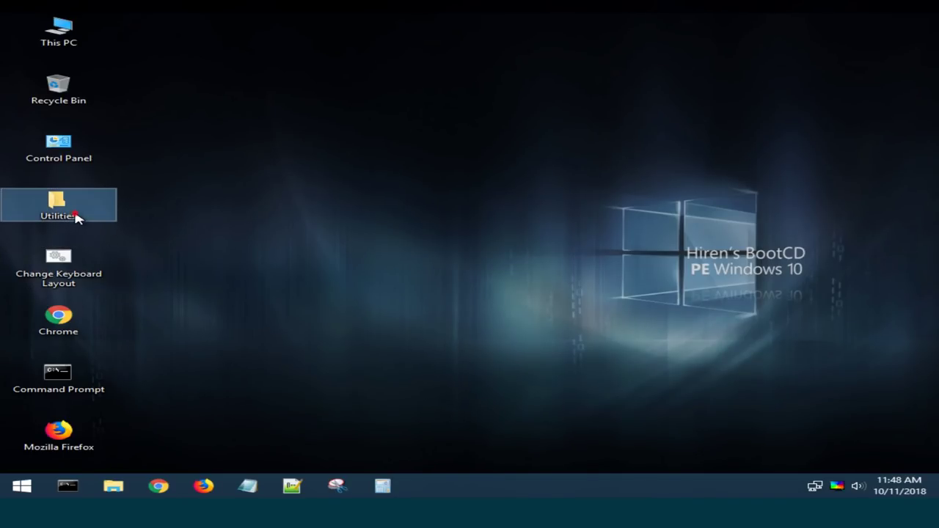
pyautogui.click(353, 254)
pyautogui.doubleClick(352, 254)
pyautogui.click(334, 230)
pyautogui.doubleClick(334, 230)
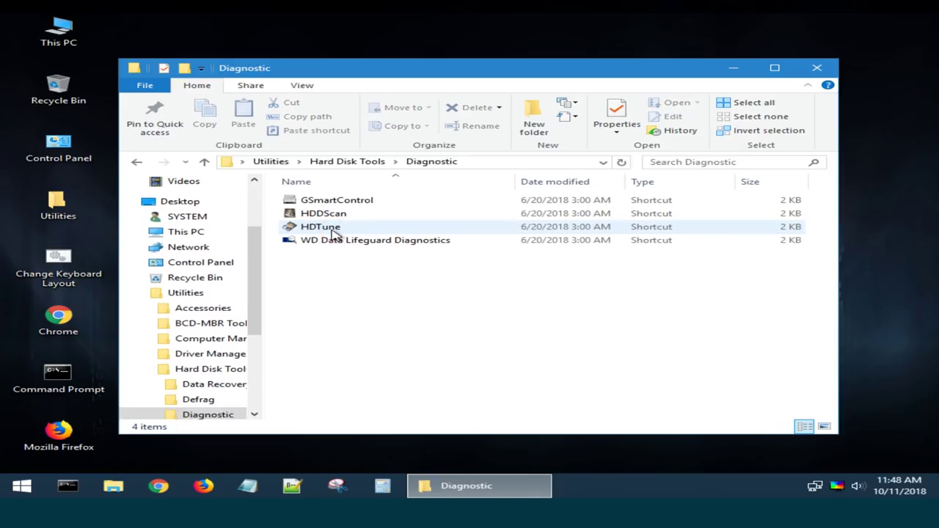
# - Launch WD Data Lifeguard Diagnostics from the Diagnostic folder and accept its license agreement
pyautogui.doubleClick(380, 248)
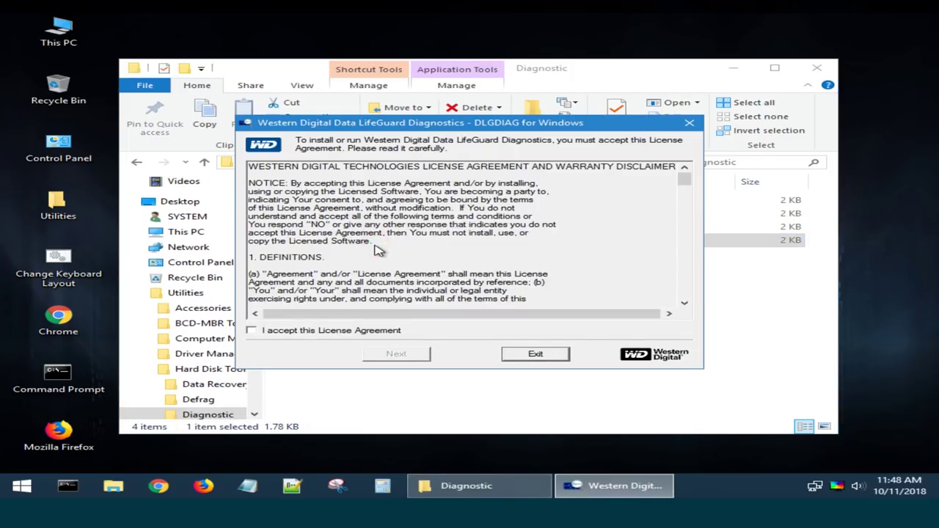
pyautogui.click(288, 330)
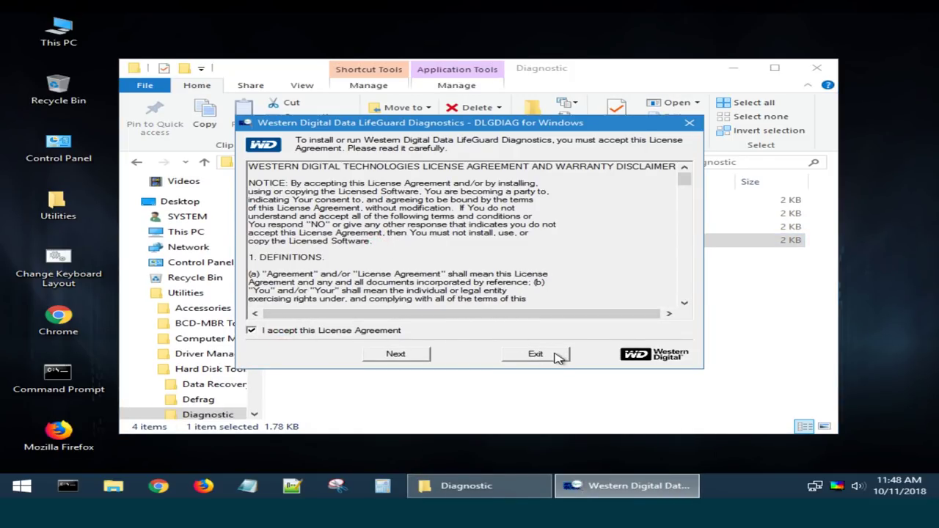
pyautogui.click(411, 358)
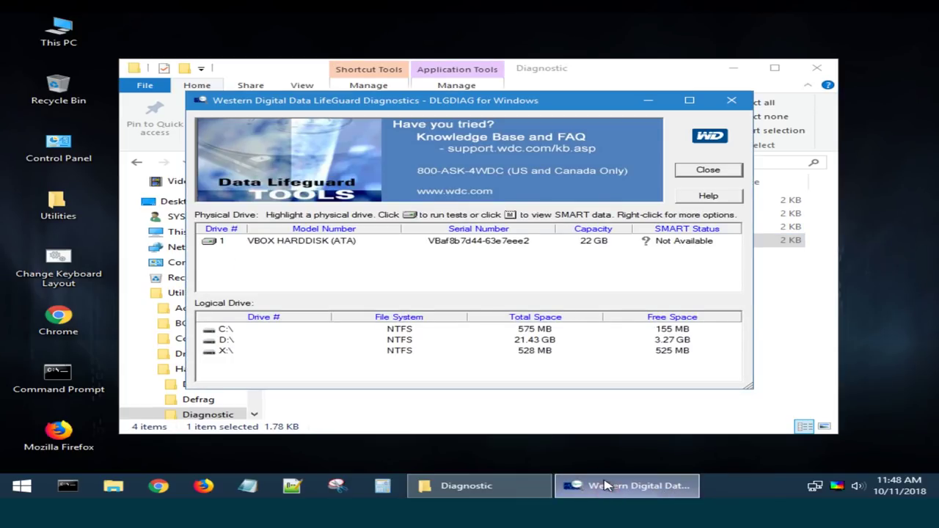
# - Open the diagnostics options for the VBOX HARDDISK physical drive and review the Extended Test, Erase and View Test Result descriptions
pyautogui.click(305, 246)
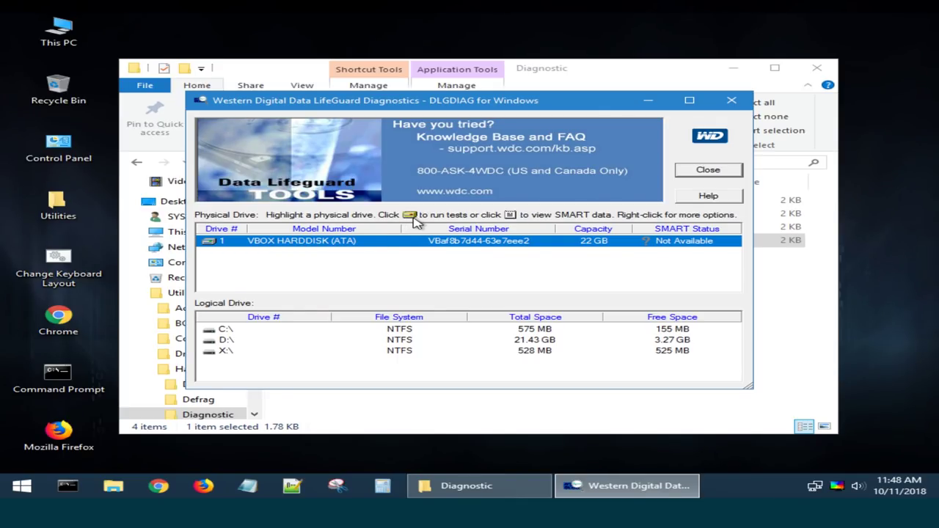
pyautogui.rightClick(306, 246)
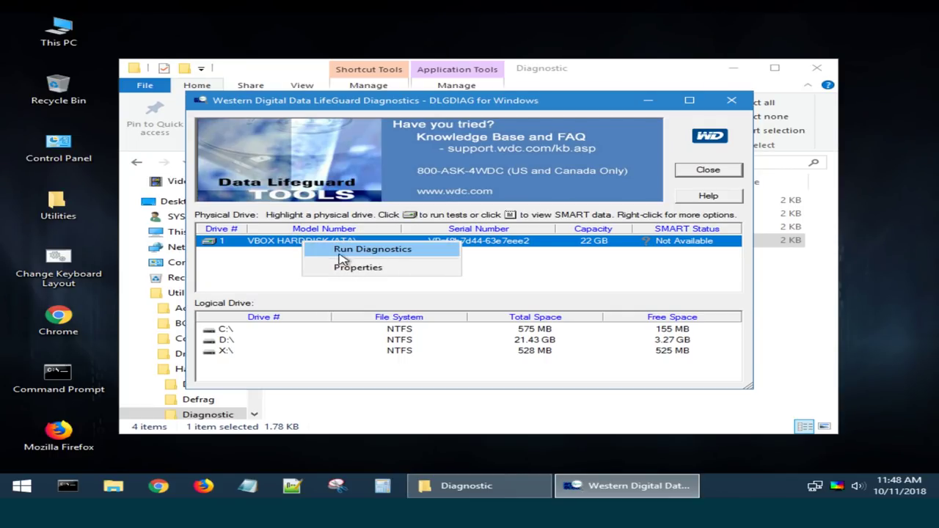
pyautogui.click(399, 252)
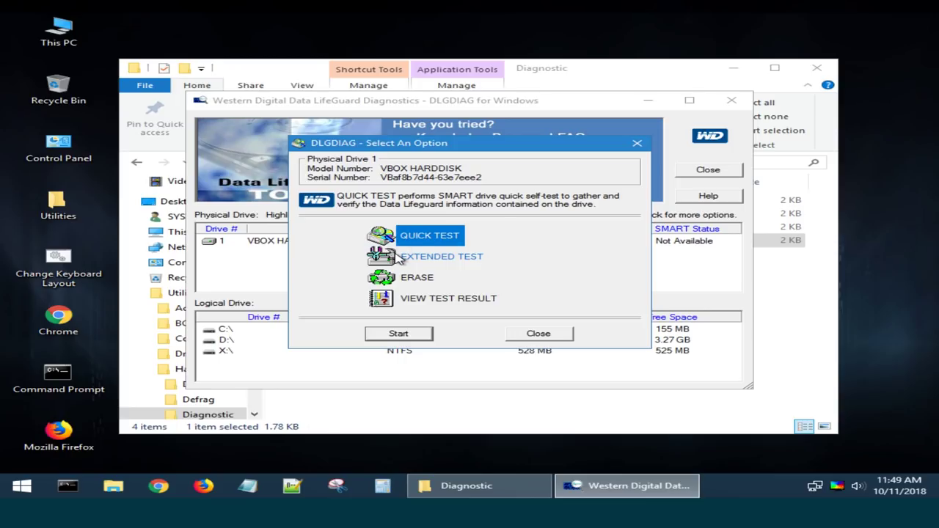
pyautogui.click(440, 261)
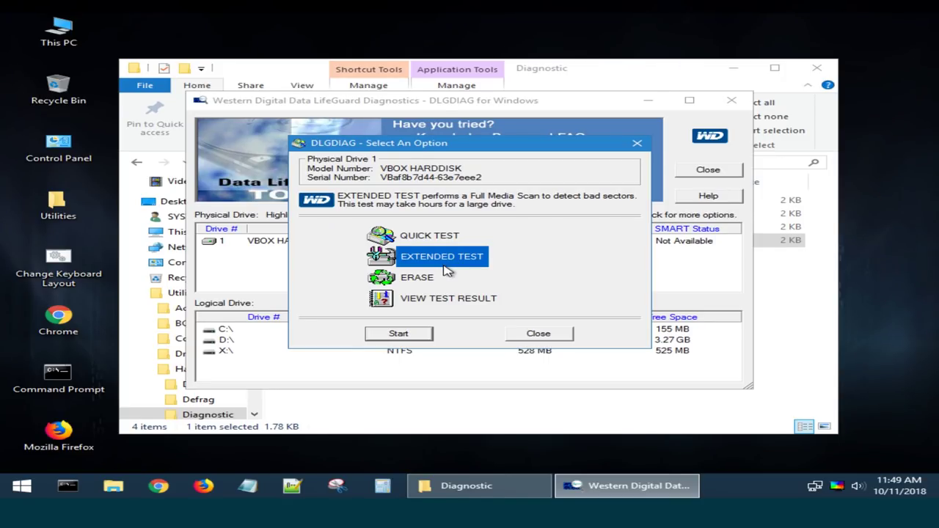
pyautogui.click(433, 285)
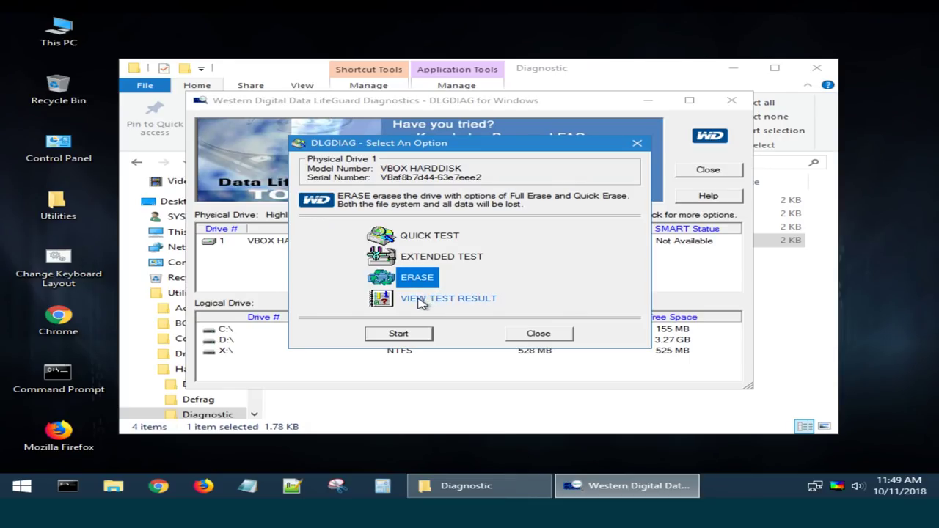
pyautogui.click(424, 301)
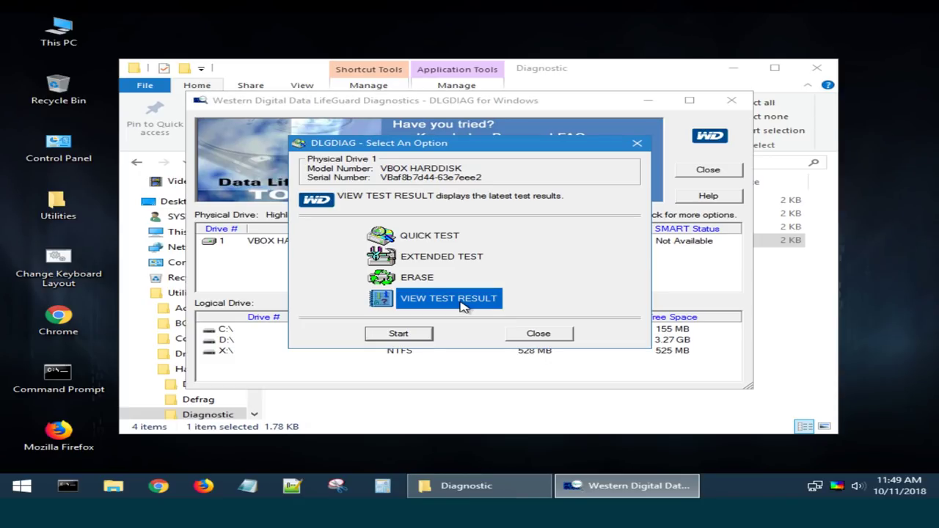
# - Run the Quick Test on the VBOX HARDDISK drive, accepting the data-loss warning, and close the finished test
pyautogui.click(422, 243)
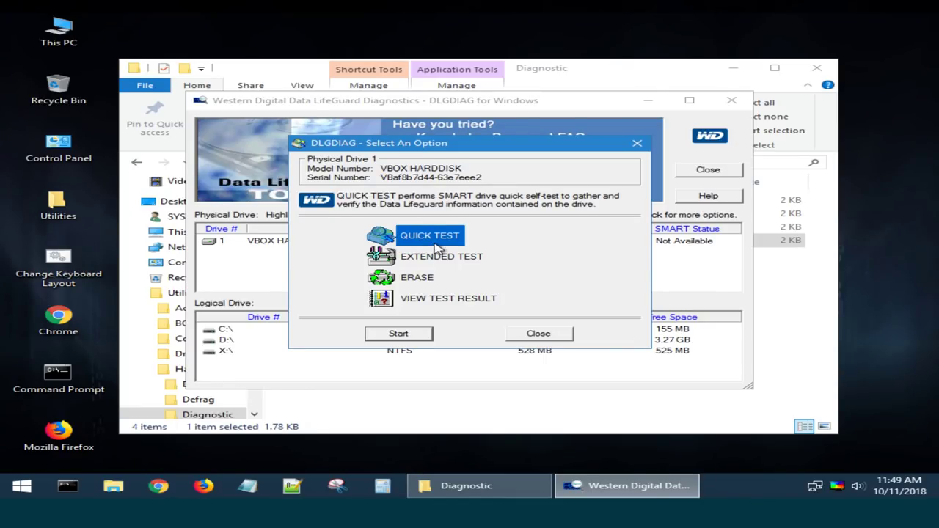
pyautogui.click(411, 339)
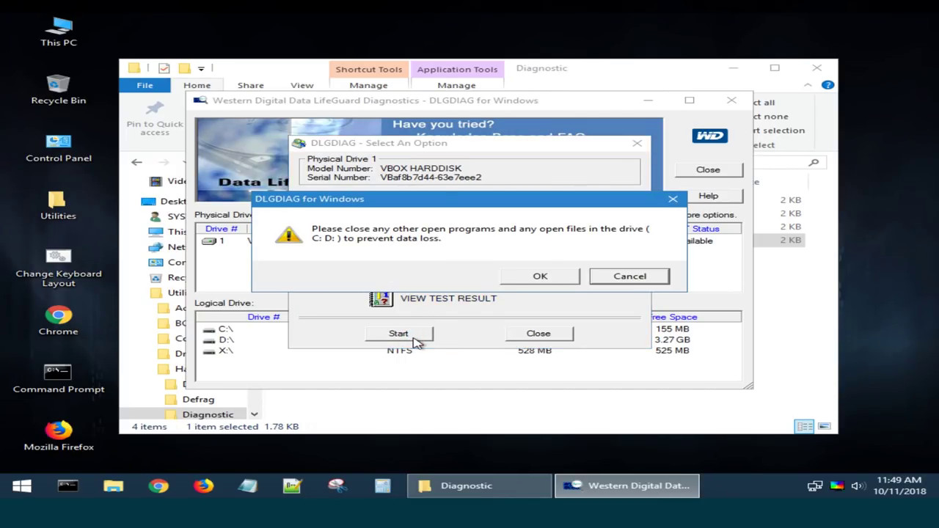
pyautogui.click(535, 281)
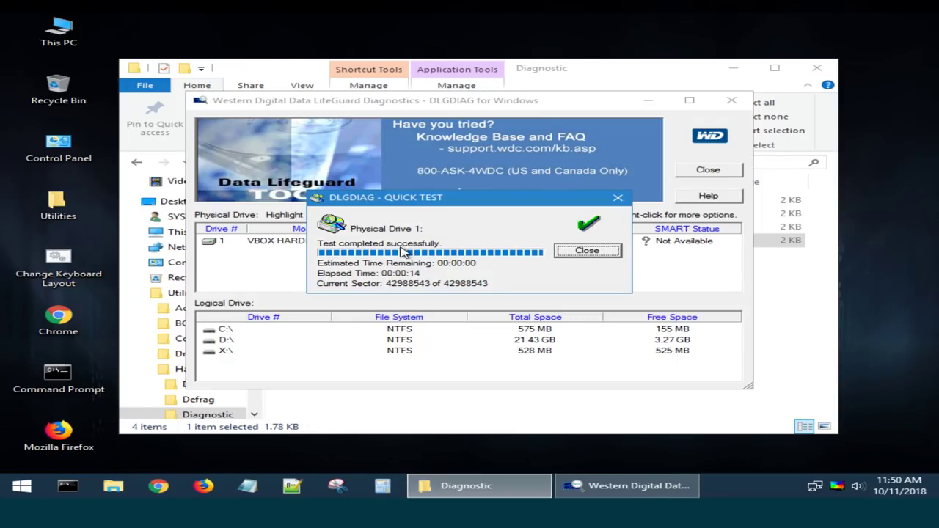
pyautogui.click(588, 251)
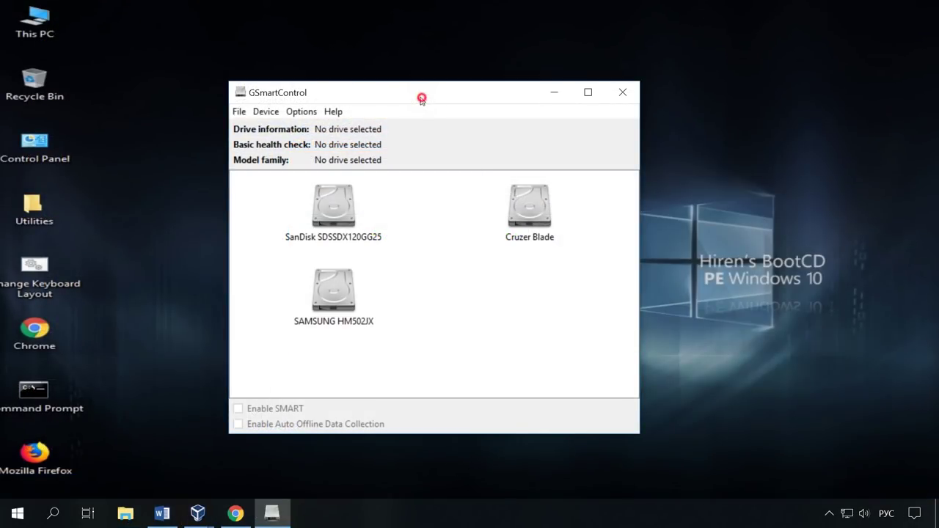
# - Open the device details of the SAMSUNG HM502JX drive in GSmartControl
pyautogui.click(344, 295)
pyautogui.rightClick(336, 290)
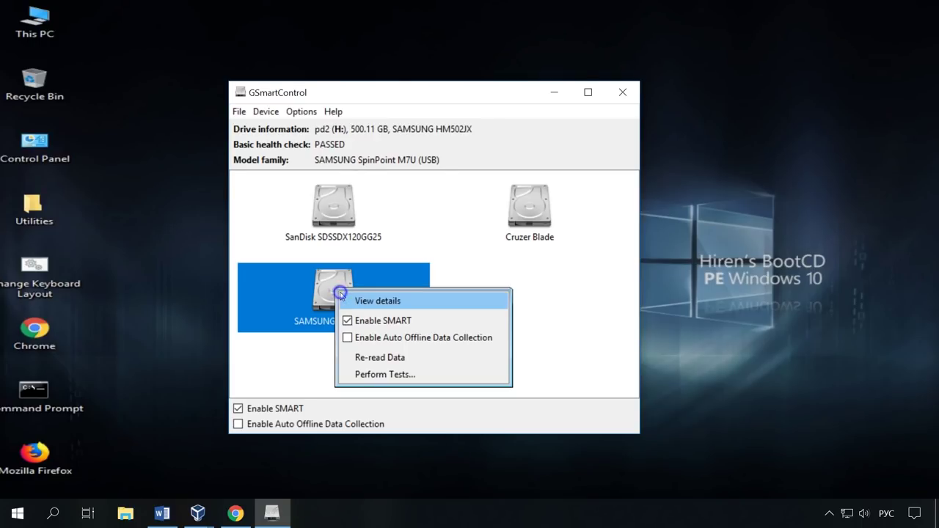
pyautogui.click(376, 300)
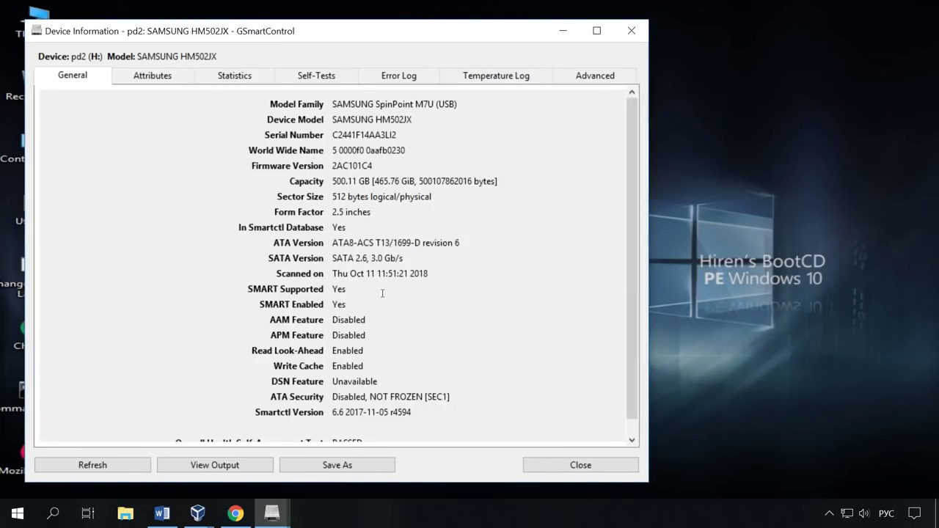
# - Examine the SAMSUNG drive's SMART attributes, statistics, self-test types, error log, temperature log and advanced information
pyautogui.click(153, 78)
pyautogui.click(218, 81)
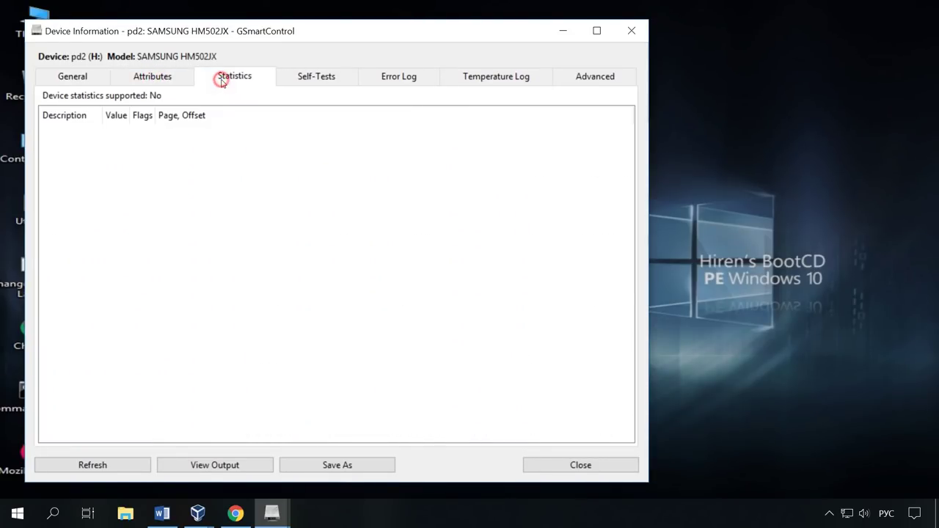
pyautogui.click(310, 85)
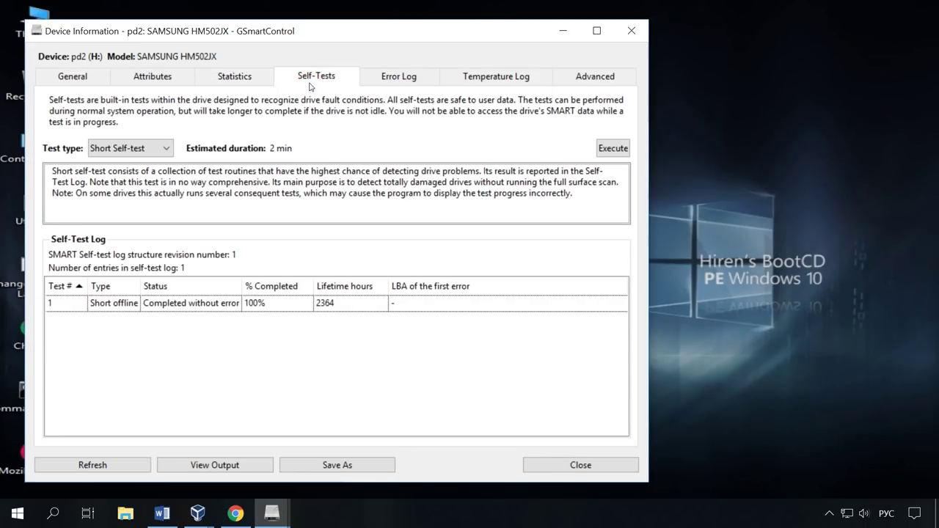
pyautogui.click(184, 85)
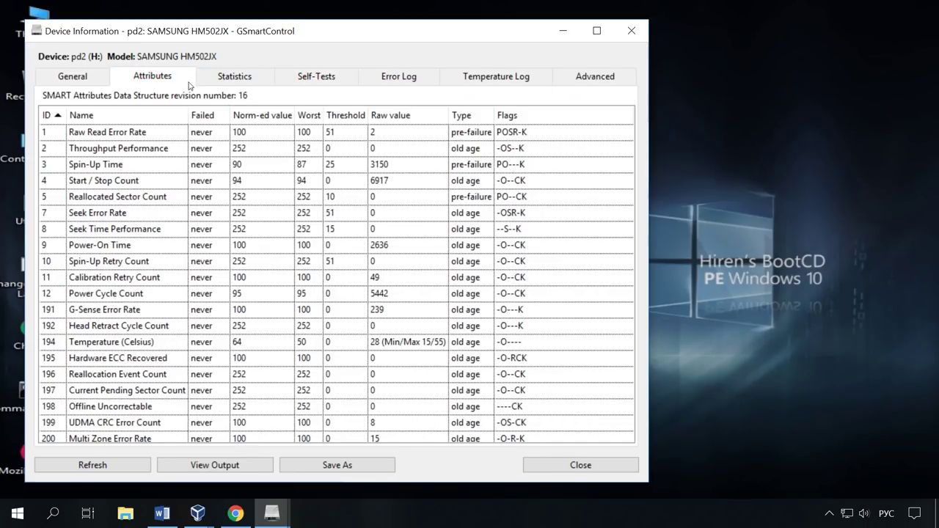
pyautogui.click(237, 86)
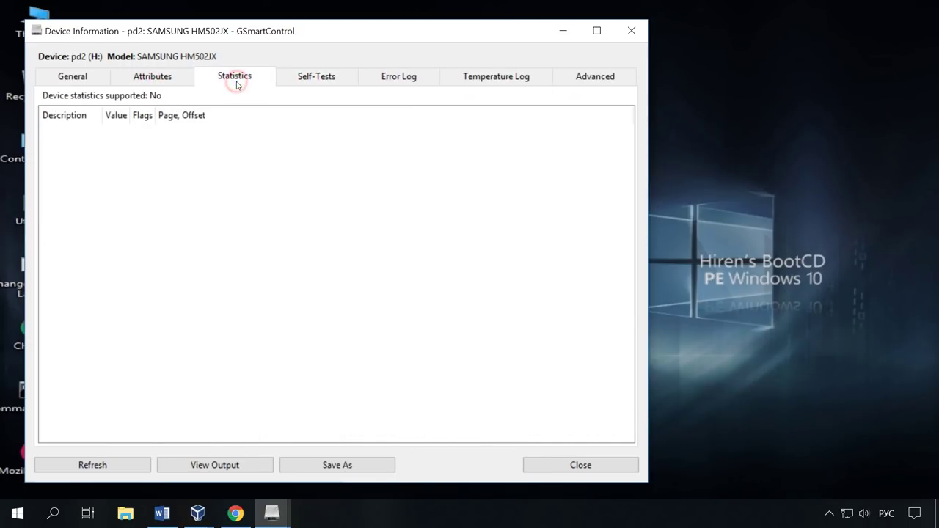
pyautogui.click(321, 85)
pyautogui.click(157, 147)
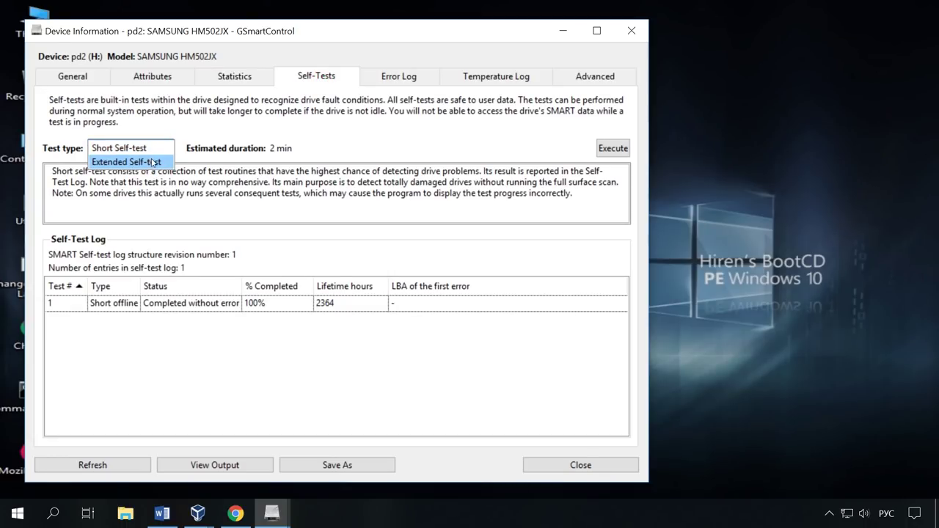
pyautogui.click(415, 78)
pyautogui.click(415, 78)
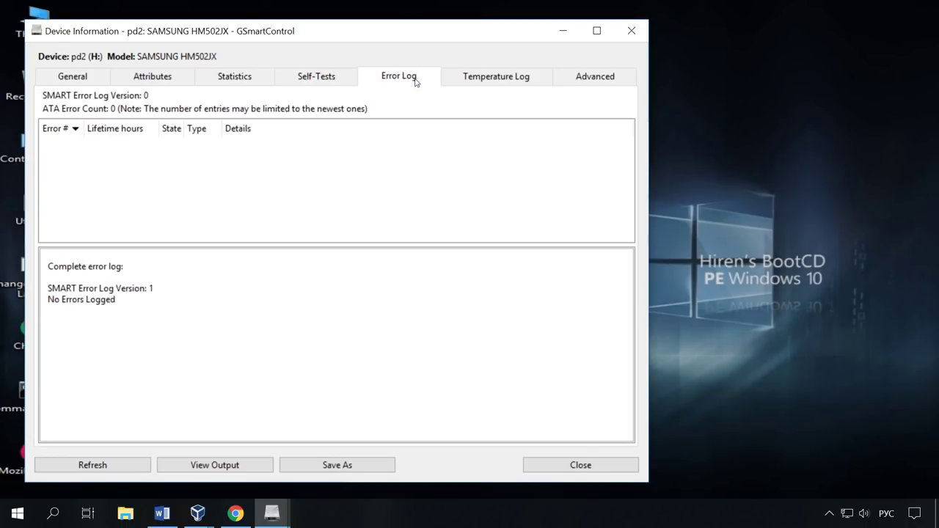
pyautogui.click(506, 81)
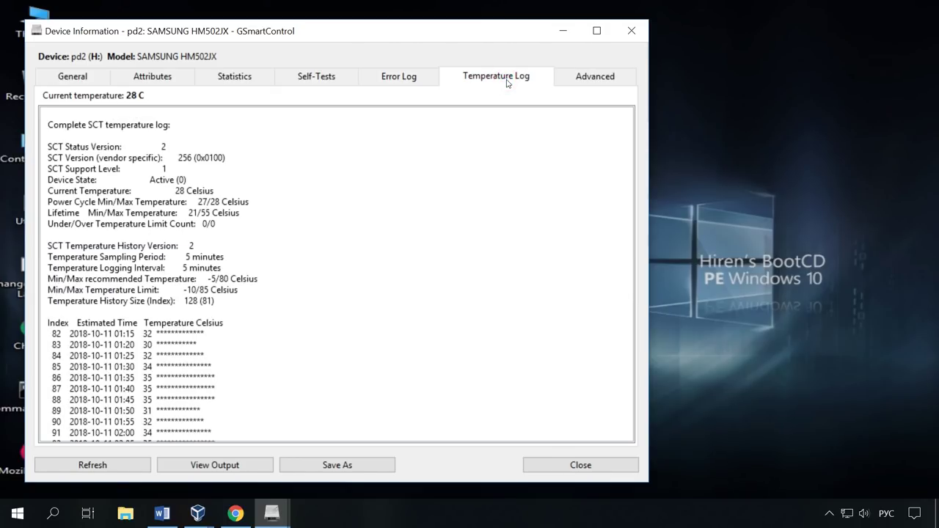
pyautogui.click(609, 78)
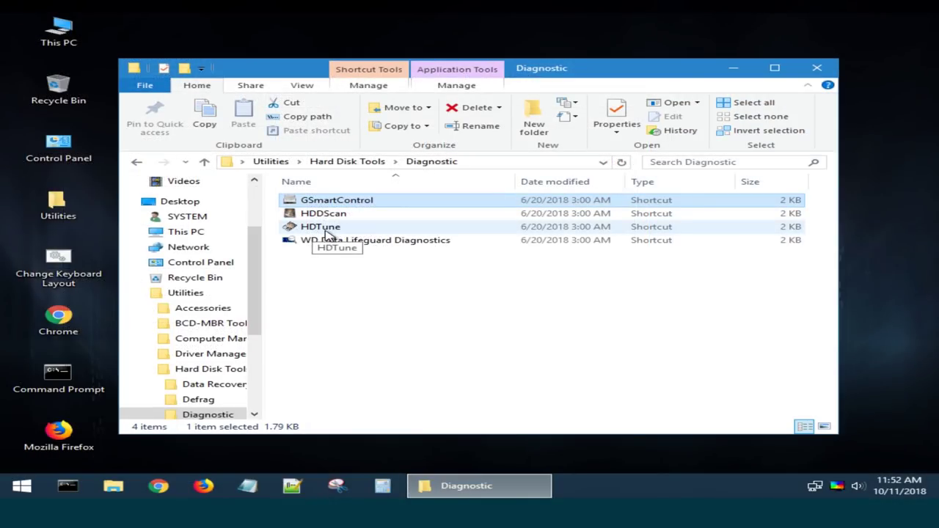
# - Launch HDTune from the Diagnostic folder and look through the VBOX drive's Health, Info and Benchmark views
pyautogui.doubleClick(323, 227)
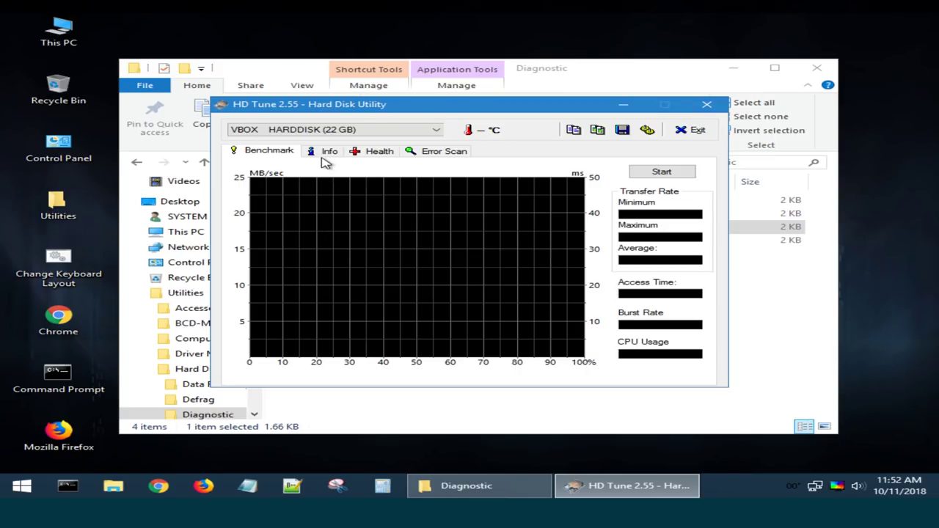
pyautogui.click(359, 152)
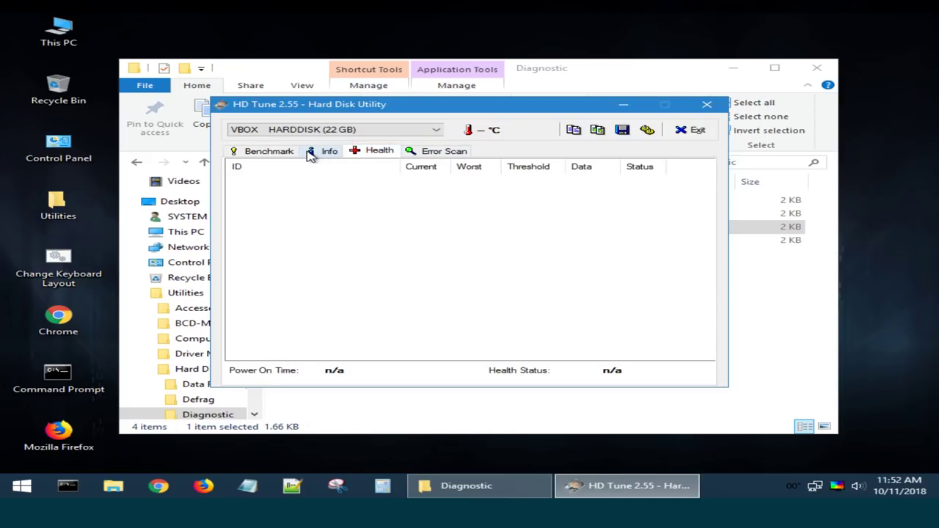
pyautogui.click(311, 151)
pyautogui.click(275, 152)
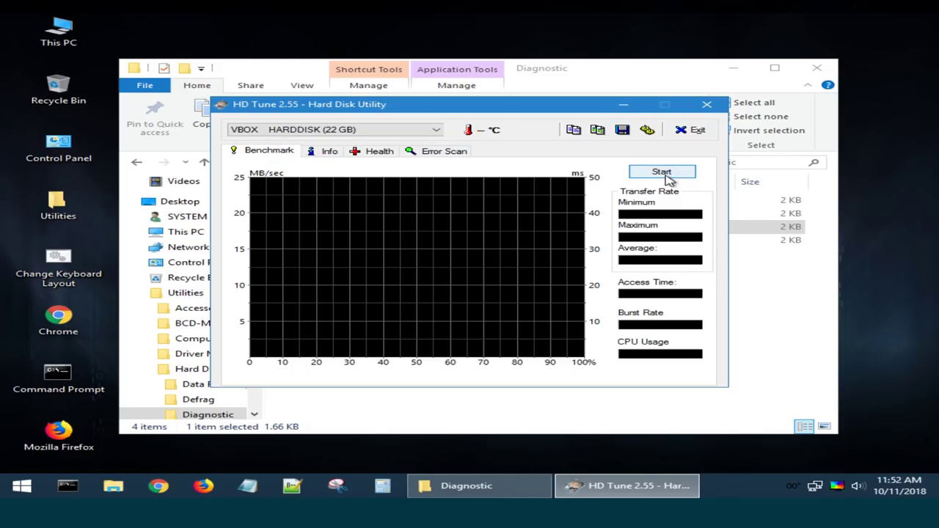
# - Start an error scan of the VBOX HARDDISK in HD Tune with Quick Scan enabled
pyautogui.click(441, 154)
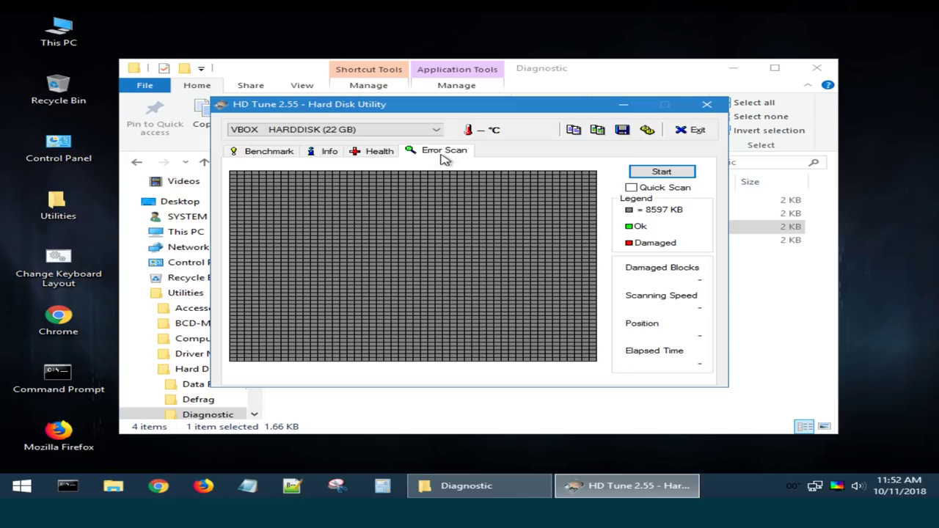
pyautogui.click(631, 187)
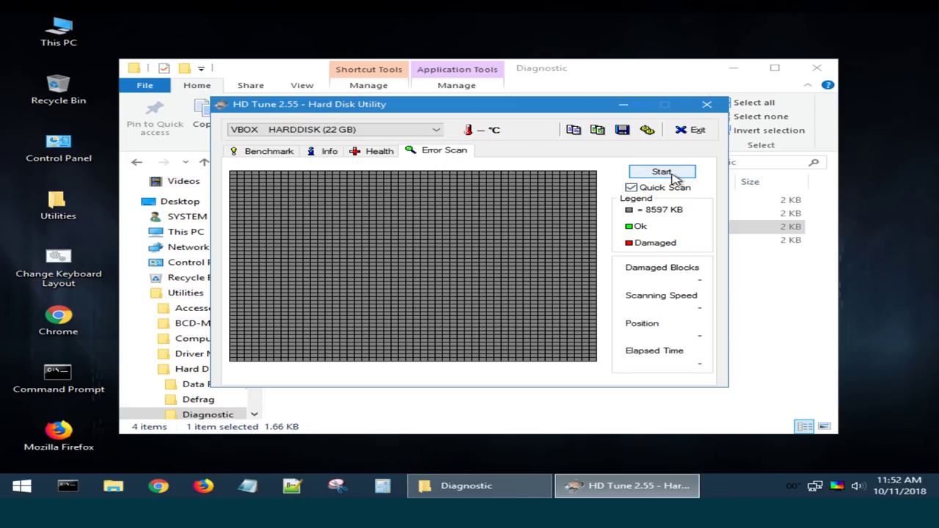
pyautogui.click(672, 176)
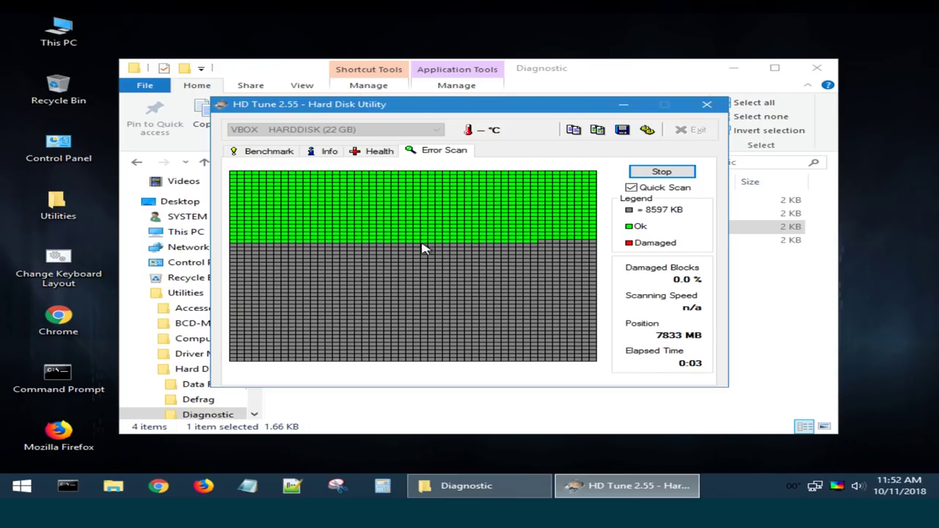
# - Review the VBOX drive's partition and supported-feature information in HD Tune, and close the program
pyautogui.click(326, 151)
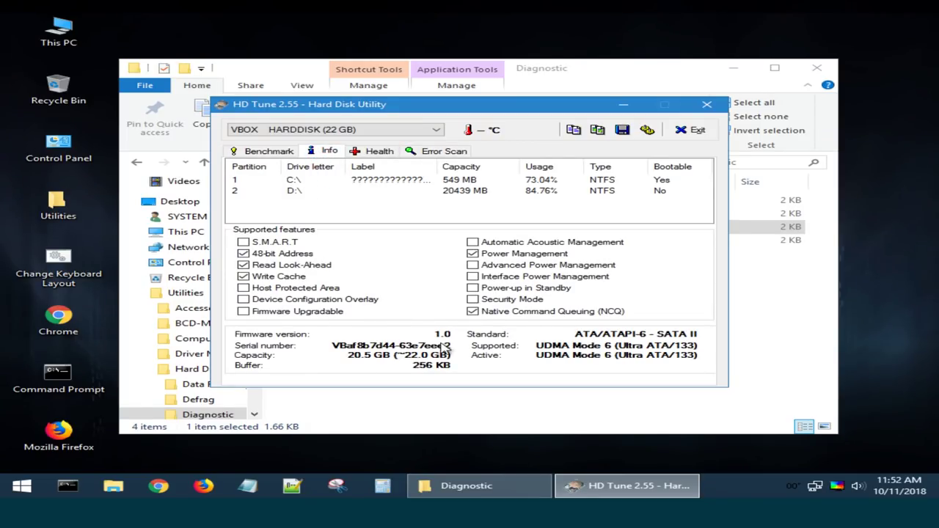
pyautogui.click(706, 105)
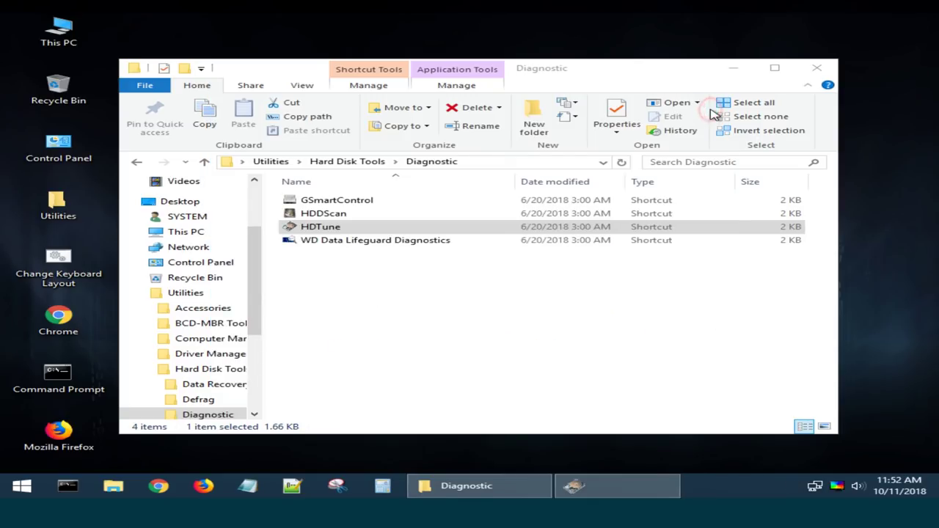
pyautogui.doubleClick(314, 227)
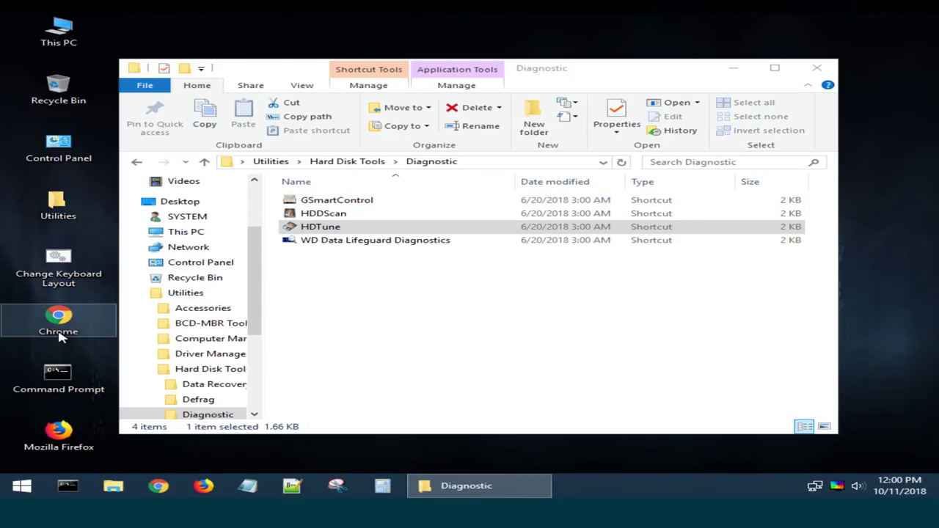
# - Switch to Chrome and search Google for "Victoria HDD"
pyautogui.doubleClick(59, 328)
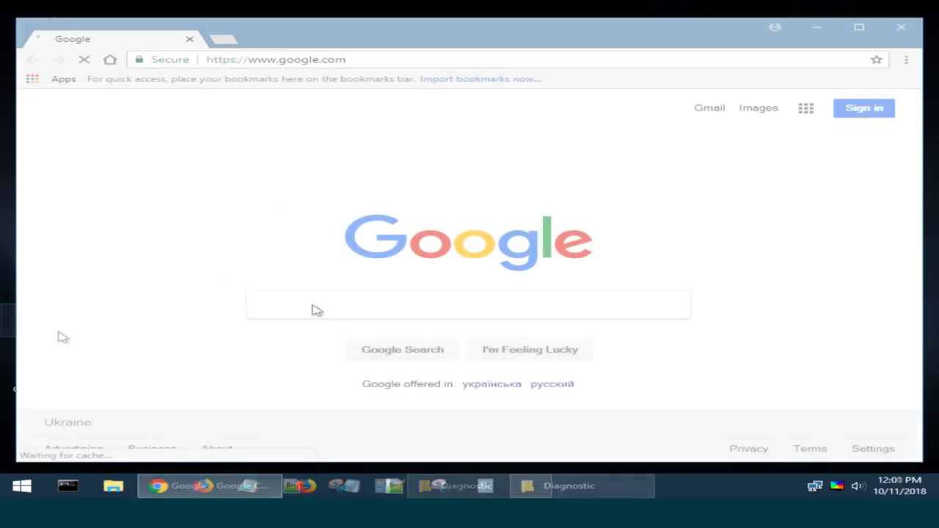
pyautogui.write('victori')
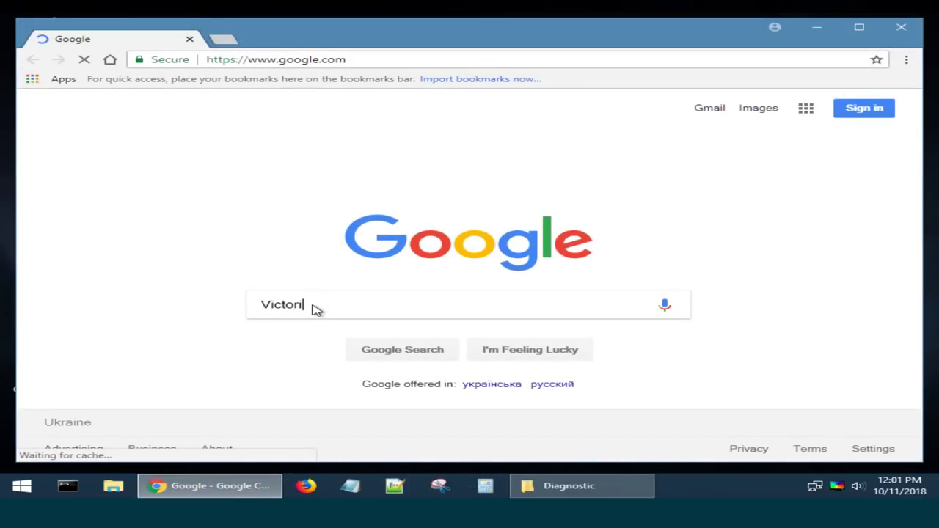
pyautogui.write('a HDD')
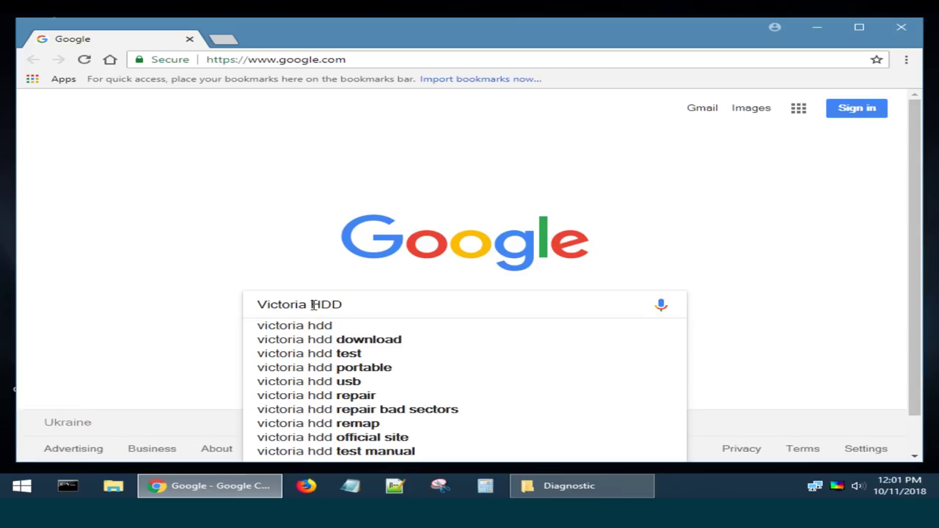
pyautogui.press('Return')
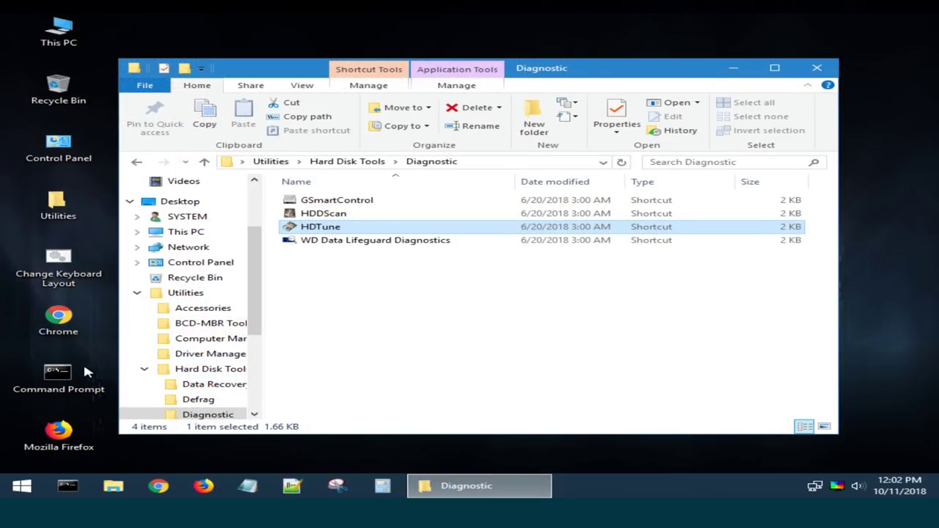
# - Launch Lazesoft Windows Recovery from the Windows Recovery folder in Utilities
pyautogui.doubleClick(52, 382)
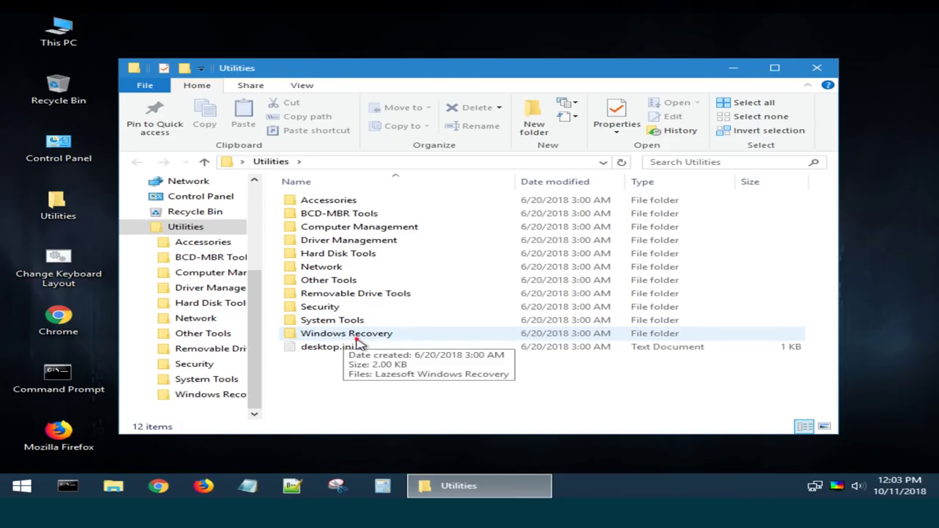
pyautogui.doubleClick(360, 338)
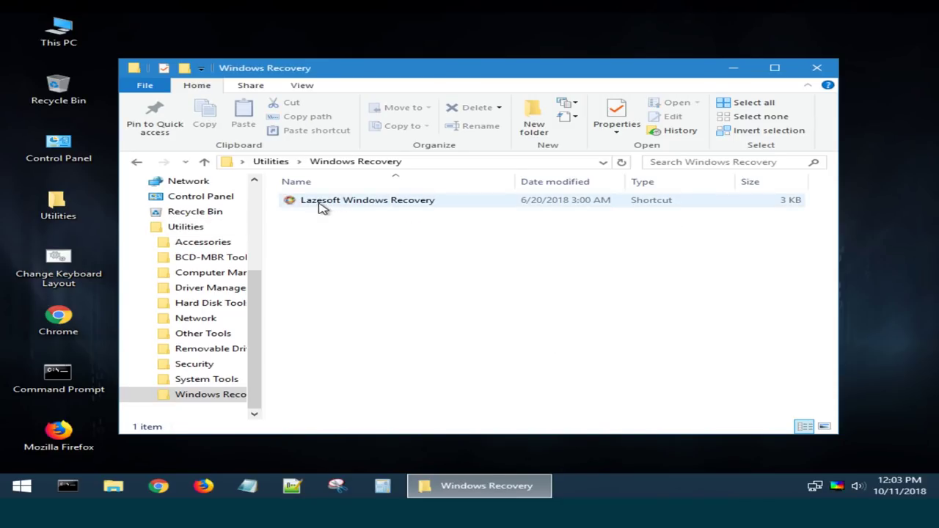
pyautogui.doubleClick(394, 208)
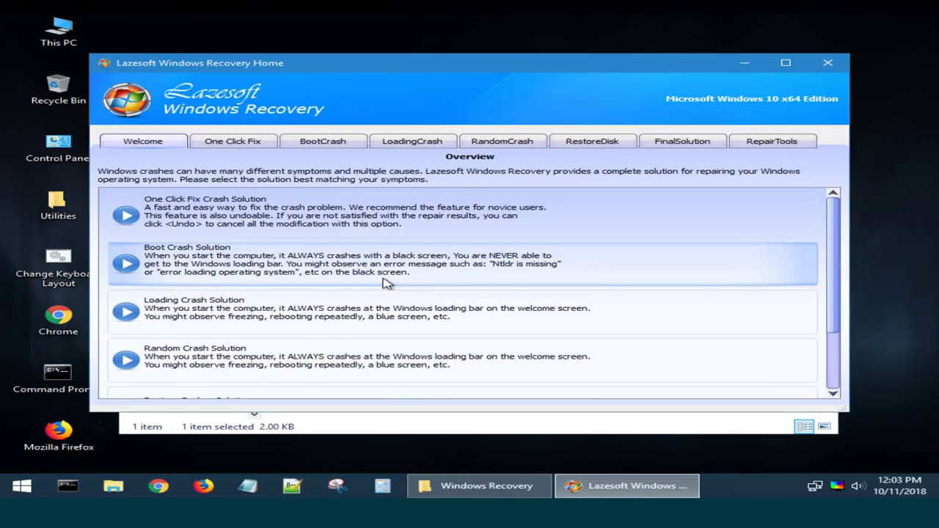
# - Run the One Click Fix crash solution on the Windows 10 x64 installation and finish its wizard
pyautogui.click(222, 141)
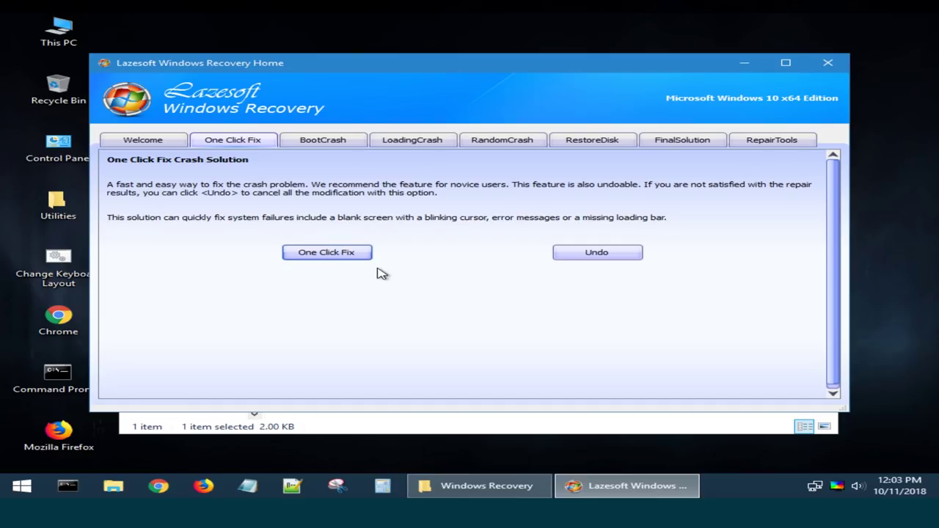
pyautogui.click(333, 261)
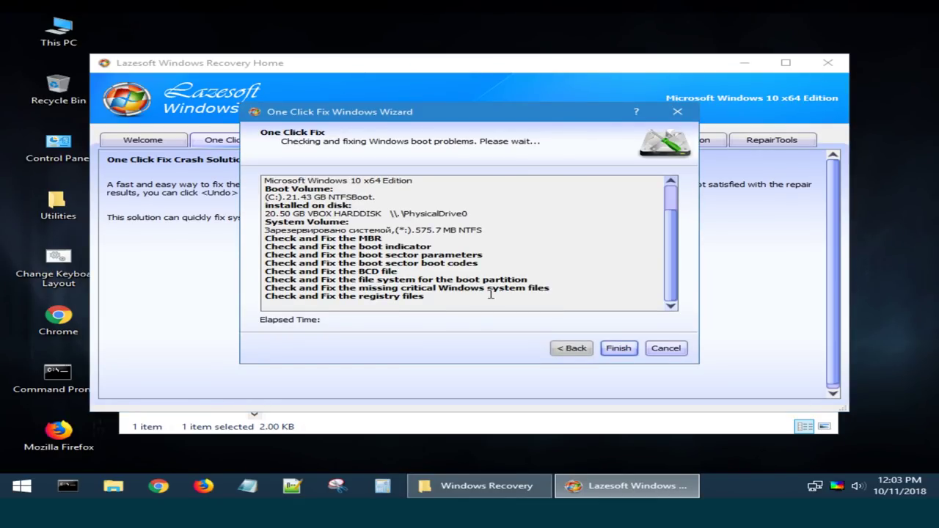
pyautogui.click(620, 348)
# - Look through the boot crash, loading crash and random crash solutions, including Chkdsk, Registry Recovery and Memory Diagnostic
pyautogui.click(314, 141)
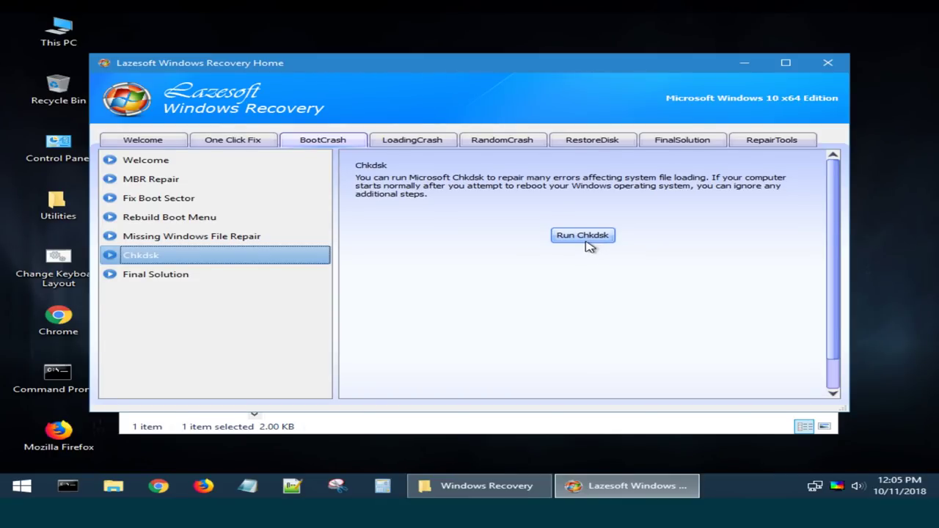
pyautogui.click(417, 141)
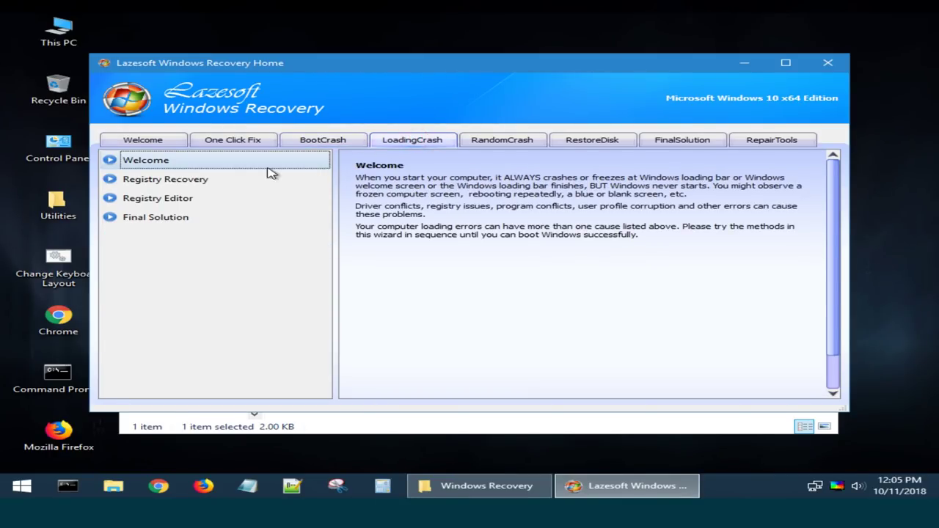
pyautogui.click(189, 183)
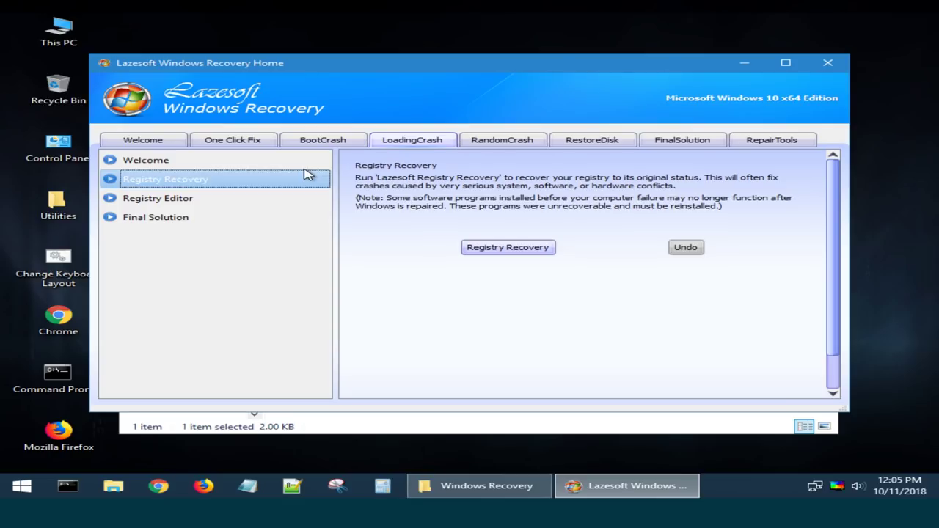
pyautogui.click(496, 143)
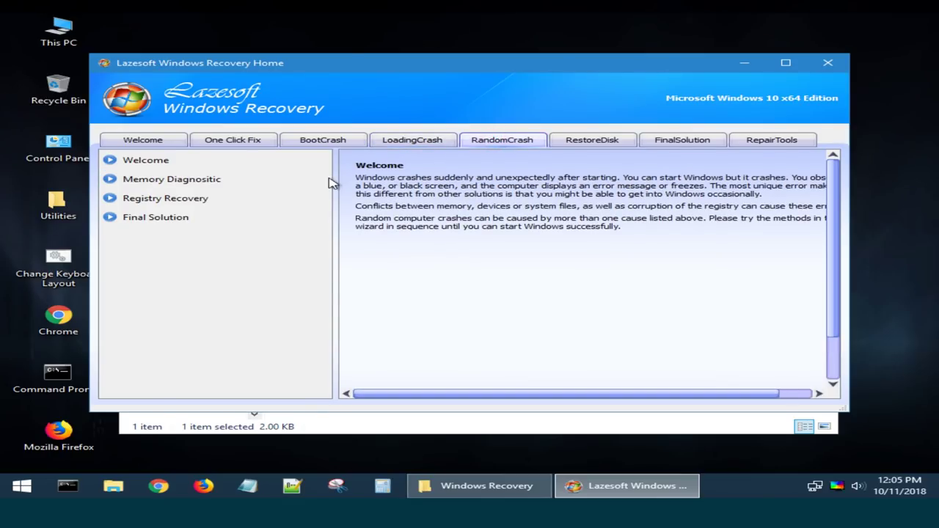
pyautogui.click(199, 182)
# - Retrieve the Windows product key with the Windows Key Finder in the Final Solution section, and dismiss the result
pyautogui.click(681, 141)
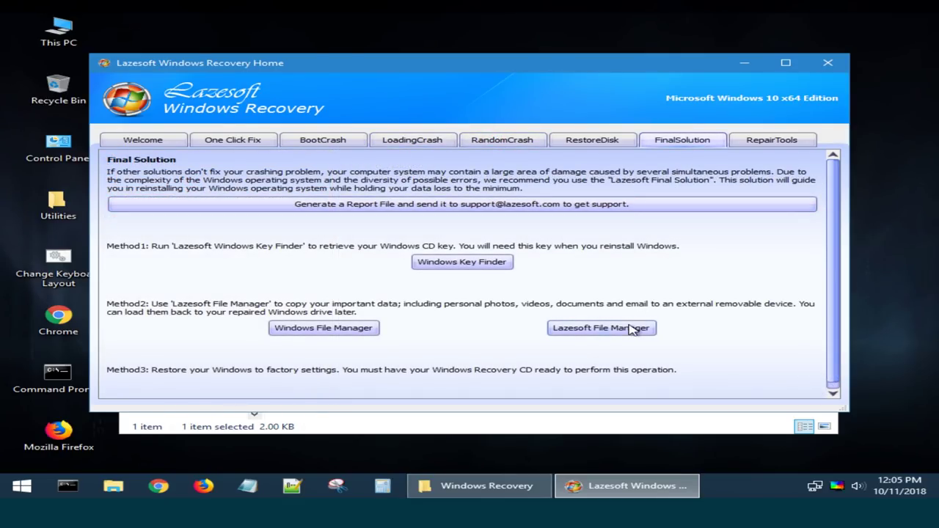
pyautogui.click(482, 269)
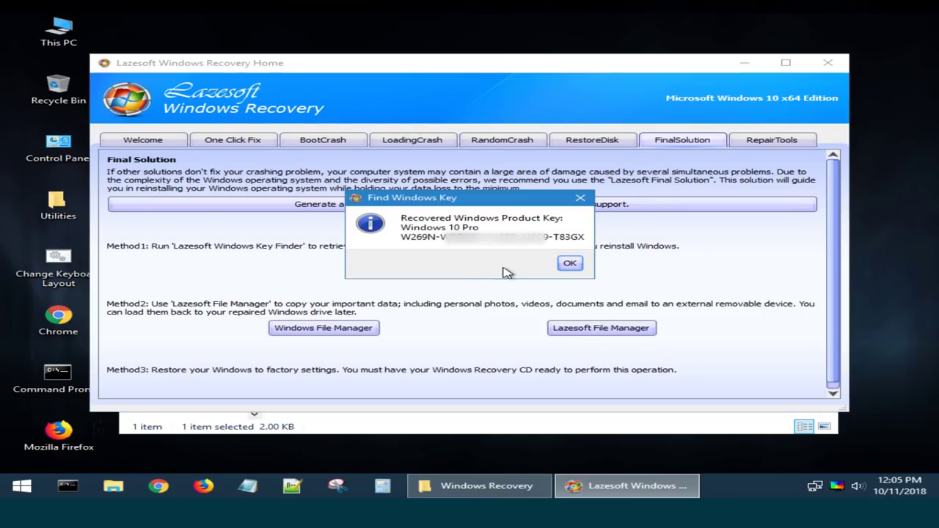
pyautogui.click(570, 264)
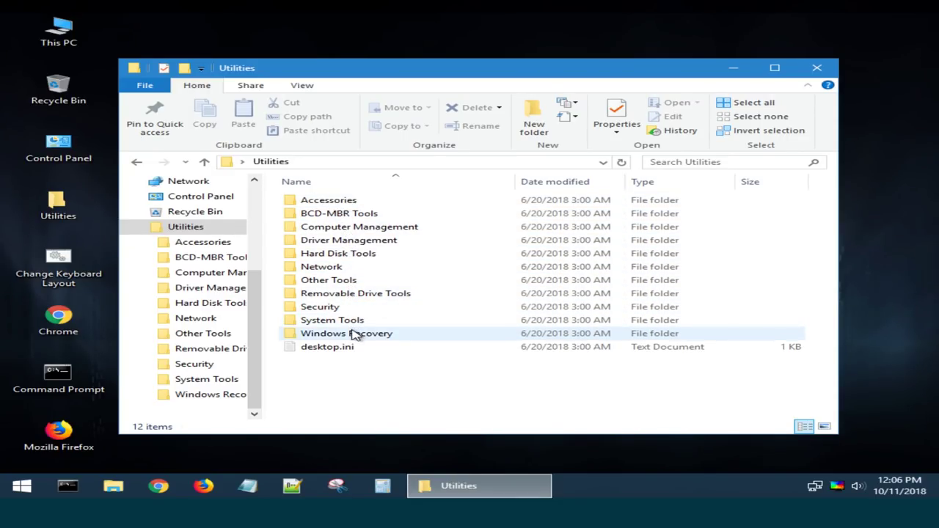
# - View the contents of the Removable Drive Tools folder, return to Utilities and clear the folder selection
pyautogui.click(343, 253)
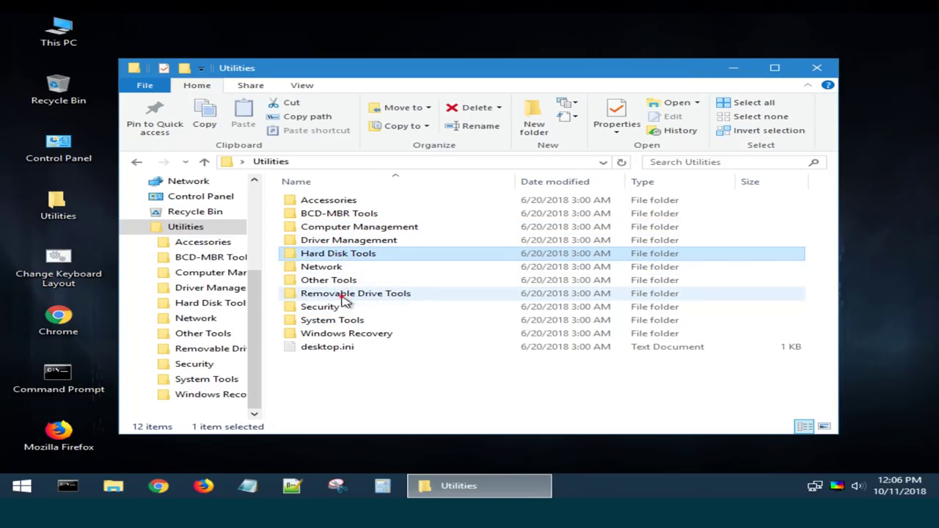
pyautogui.doubleClick(344, 295)
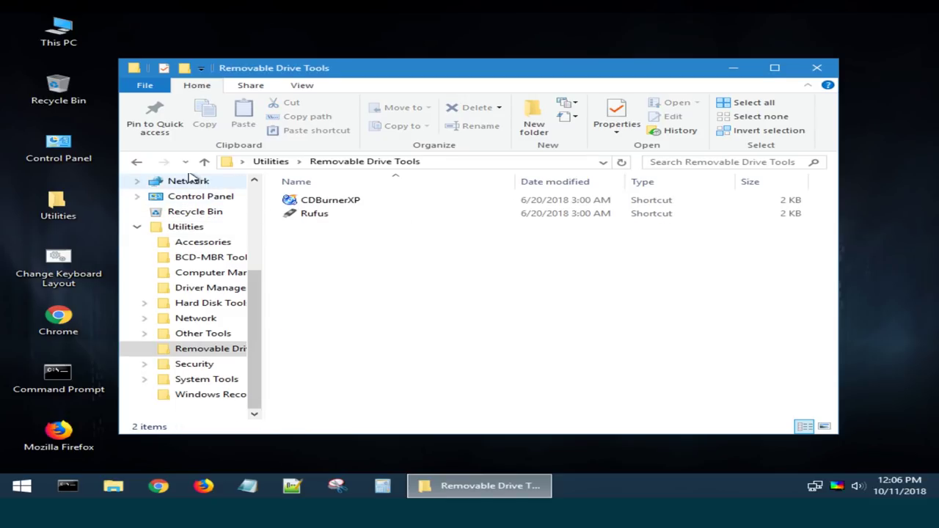
pyautogui.click(136, 161)
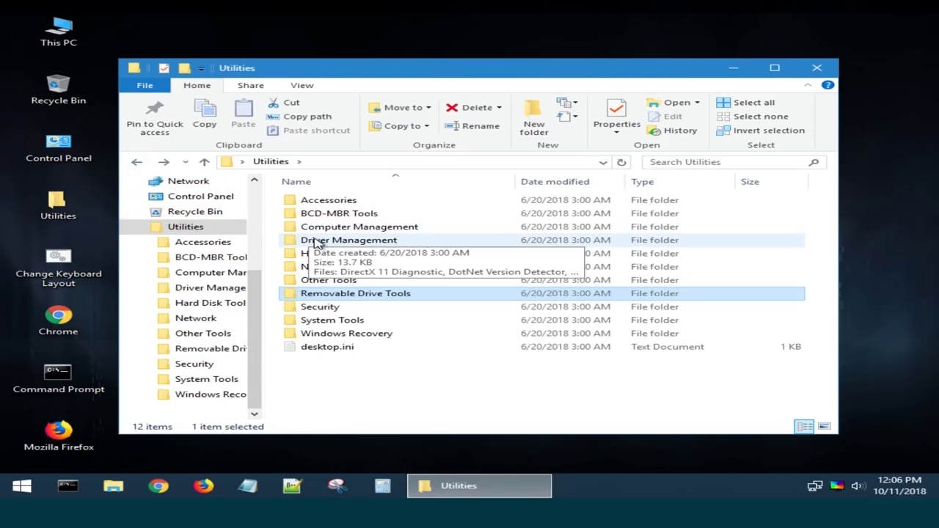
pyautogui.click(272, 246)
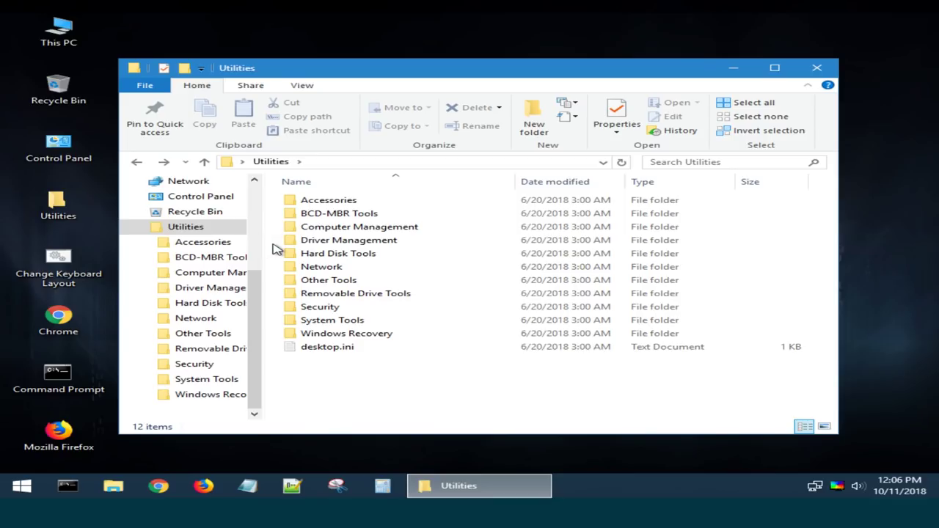